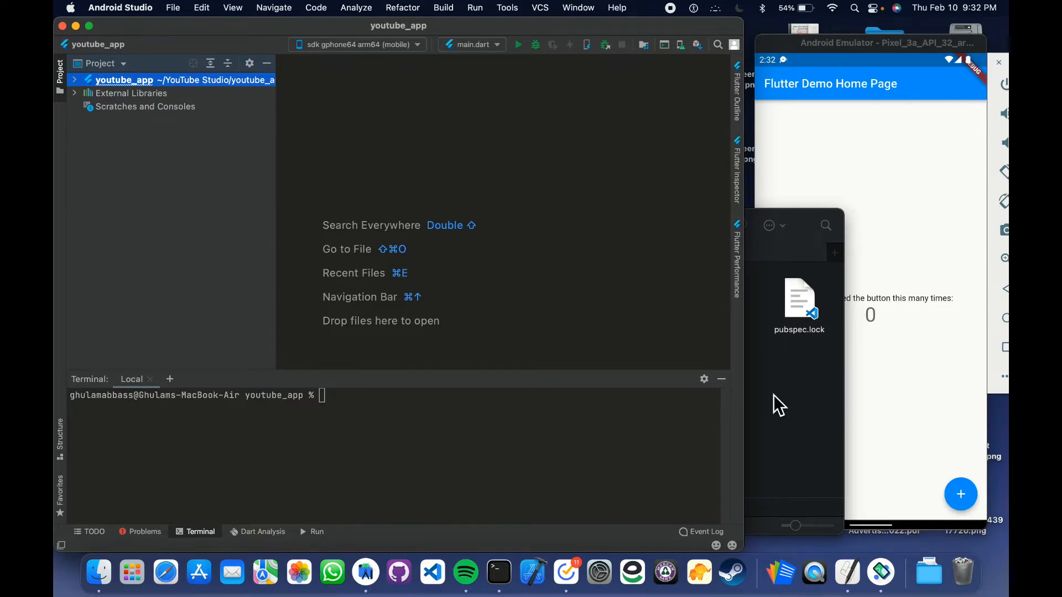
# Copy the keytool signing-key command from the TickTick notes and return to the Android Studio terminal
pyautogui.hotkey('ctrl', 'Right')
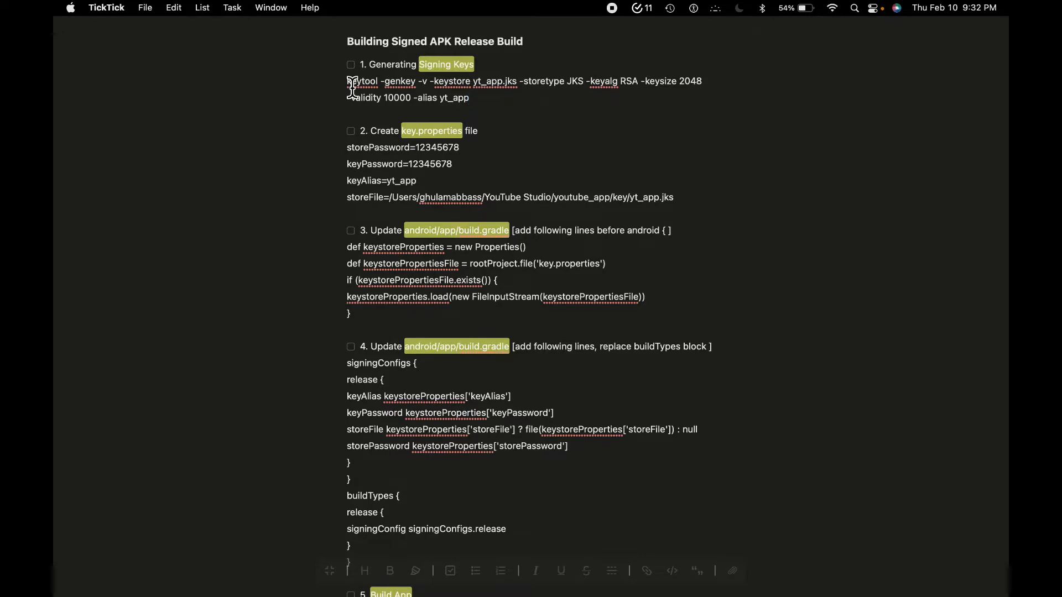
pyautogui.moveTo(353, 84); pyautogui.dragTo(497, 98)
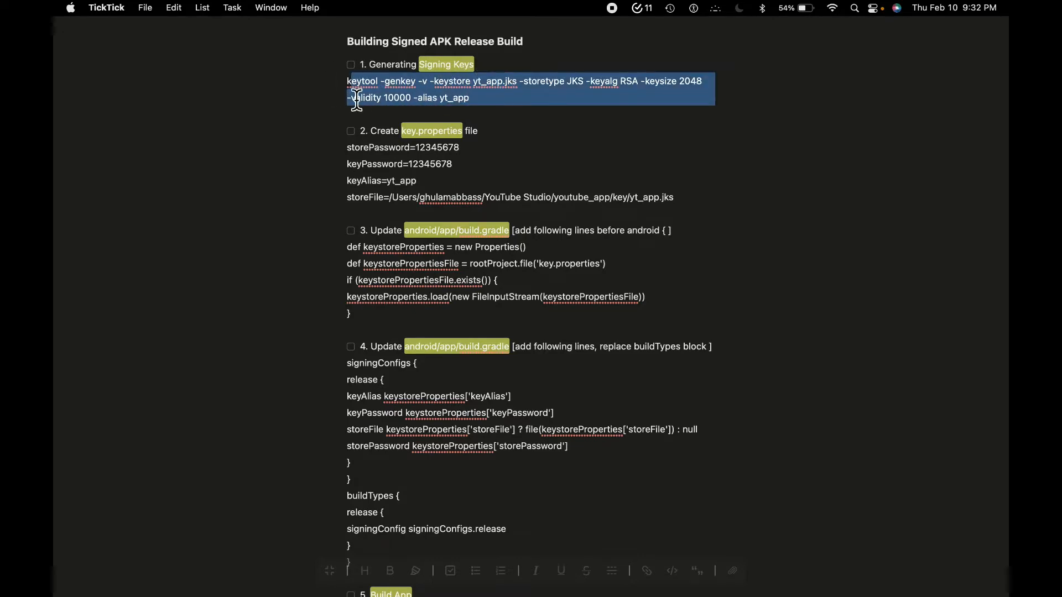
pyautogui.moveTo(348, 82); pyautogui.dragTo(492, 103)
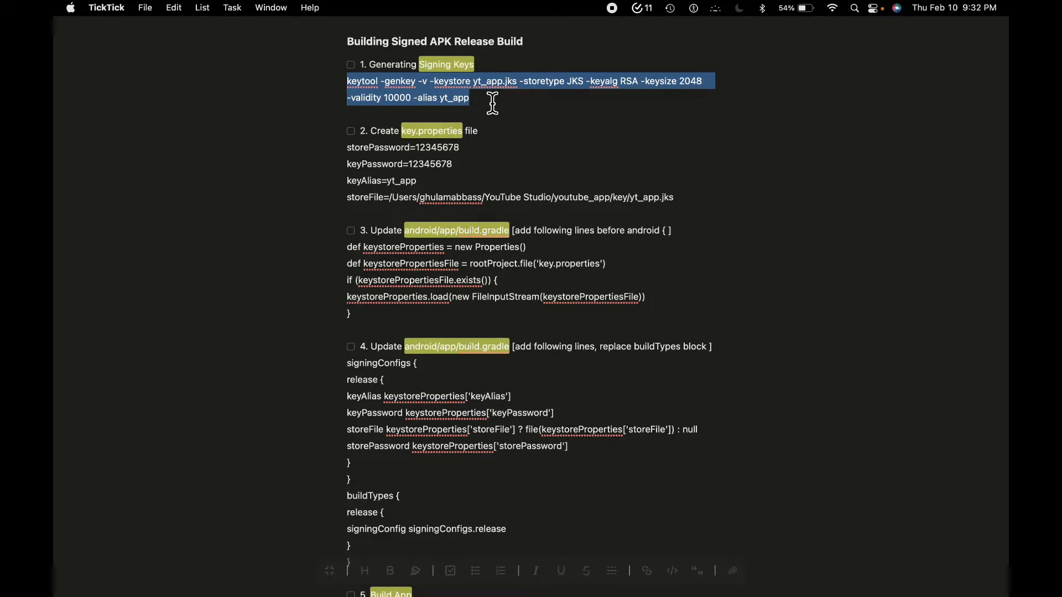
pyautogui.press('super+c')
pyautogui.hotkey('ctrl', 'Left')
pyautogui.click(374, 437)
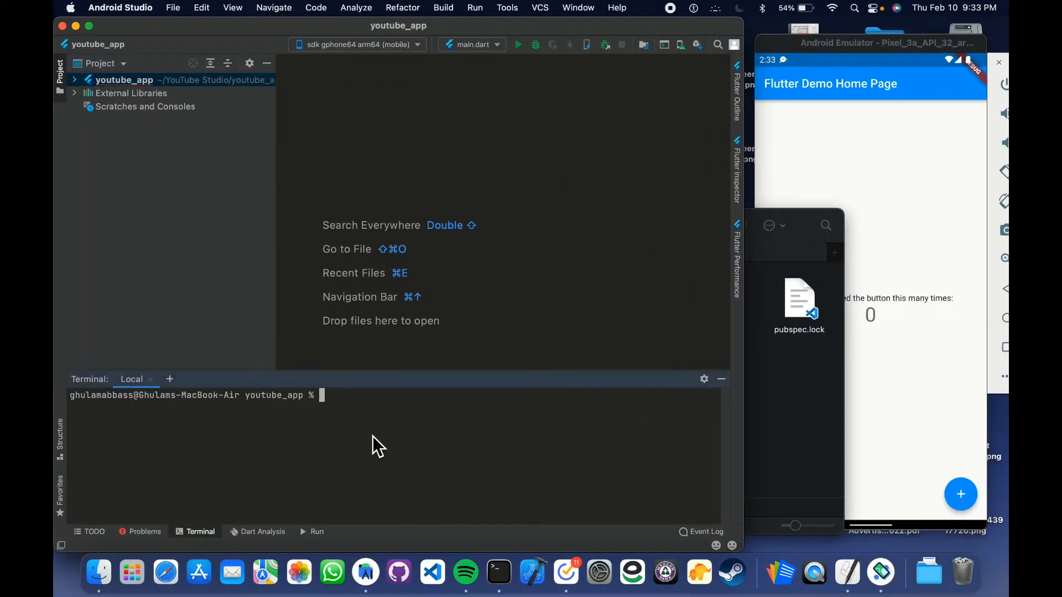
# Switch to Finder and create a folder named key inside the youtube_app project folder
pyautogui.click(800, 403)
pyautogui.rightClick(748, 384)
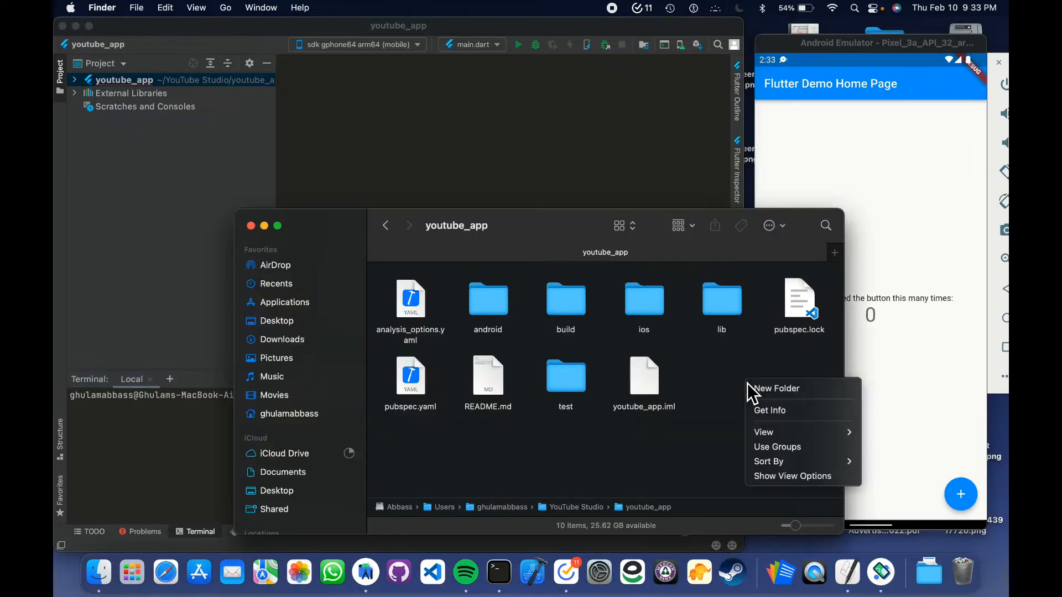
pyautogui.click(796, 396)
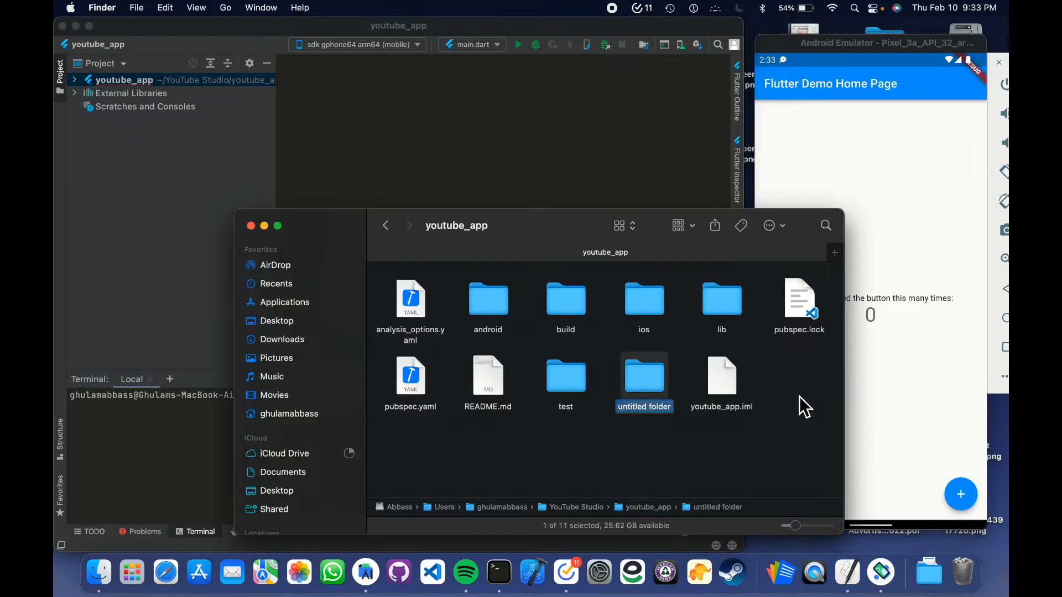
pyautogui.write('key')
pyautogui.press('Return')
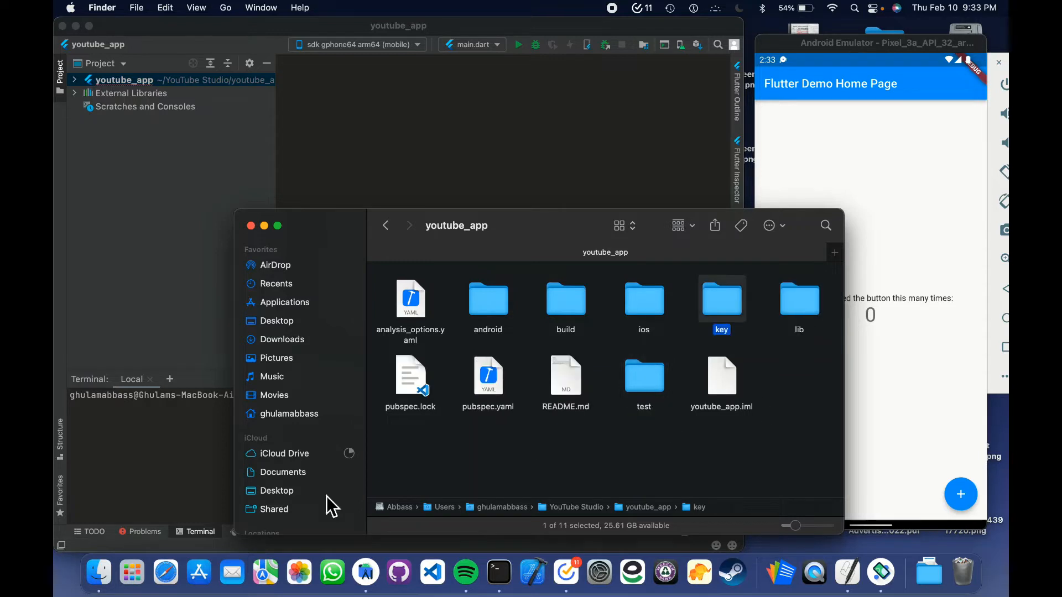
# Return to the Android Studio terminal and change the working directory with cd key
pyautogui.click(187, 470)
pyautogui.write('c')
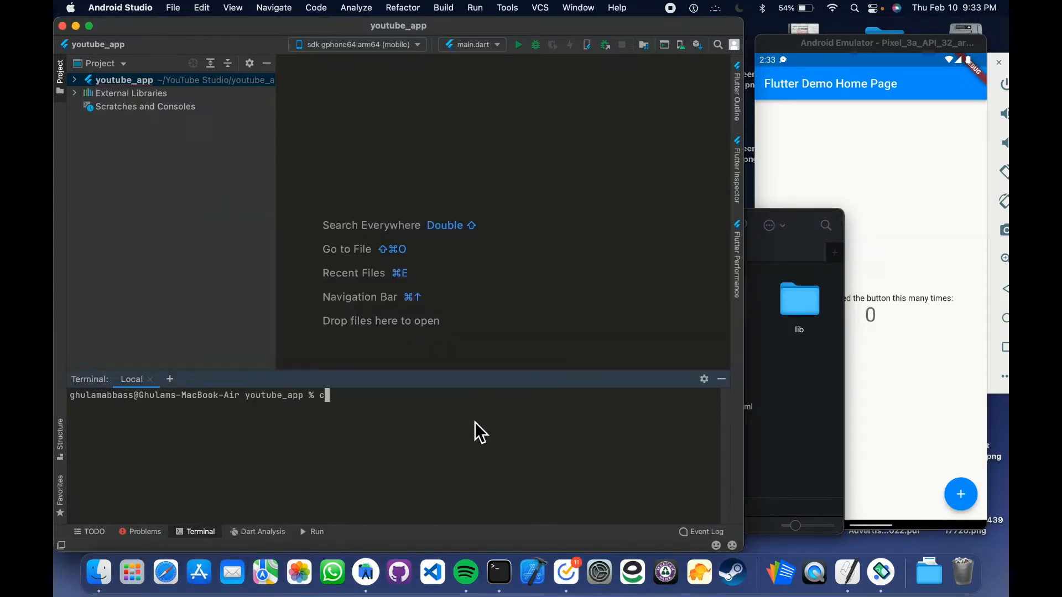
pyautogui.write('d key')
pyautogui.press('Return')
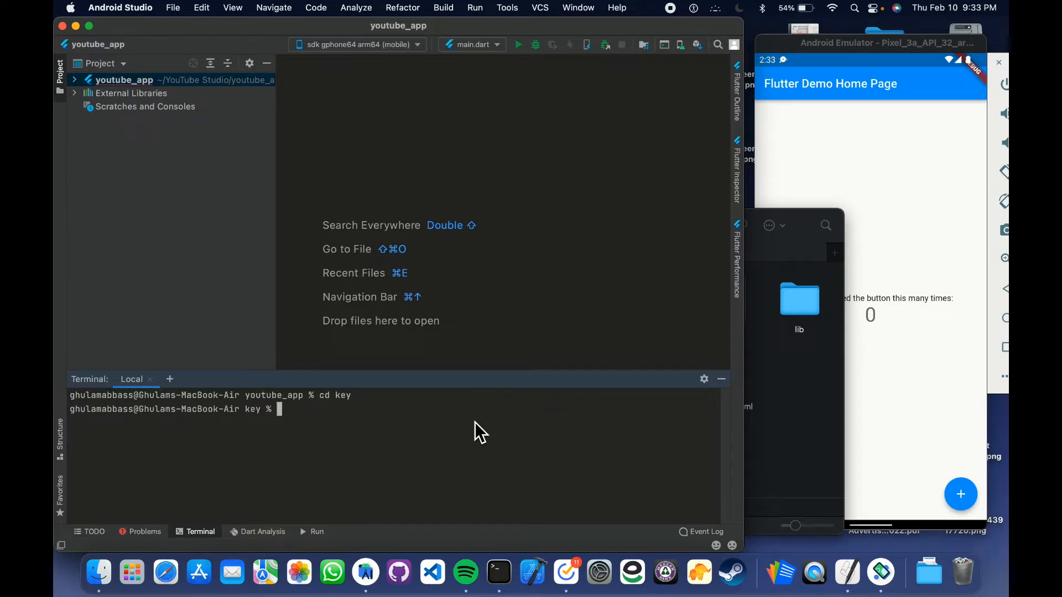
# Run the copied command keytool -genkey -v -keystore yt_app.jks -storetype JKS -keyalg RSA -keysize 2048 -validity 10000 -alias yt_app
pyautogui.press('super+v')
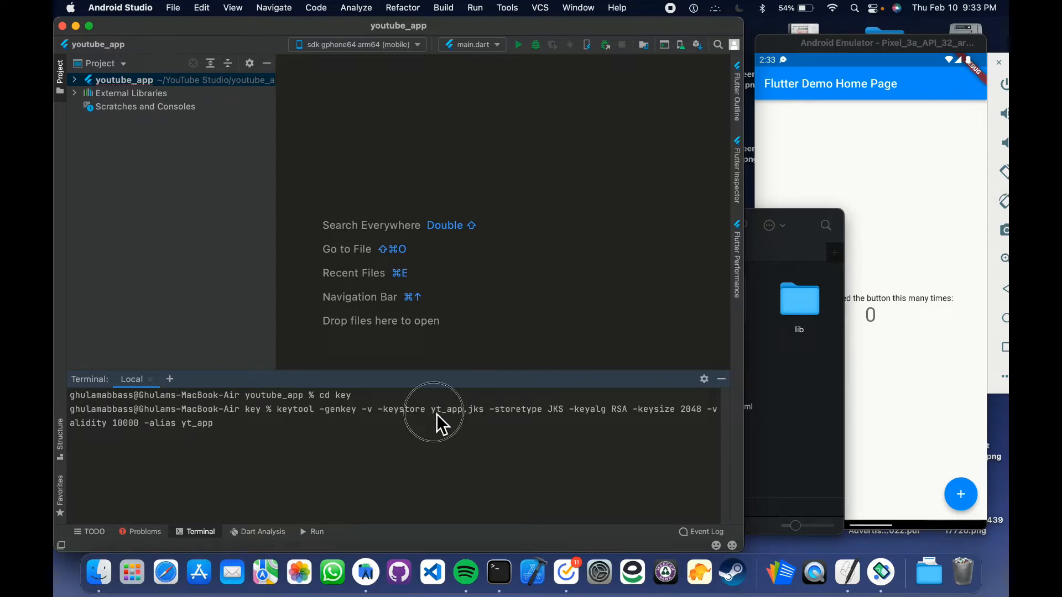
pyautogui.moveTo(436, 414); pyautogui.dragTo(486, 413)
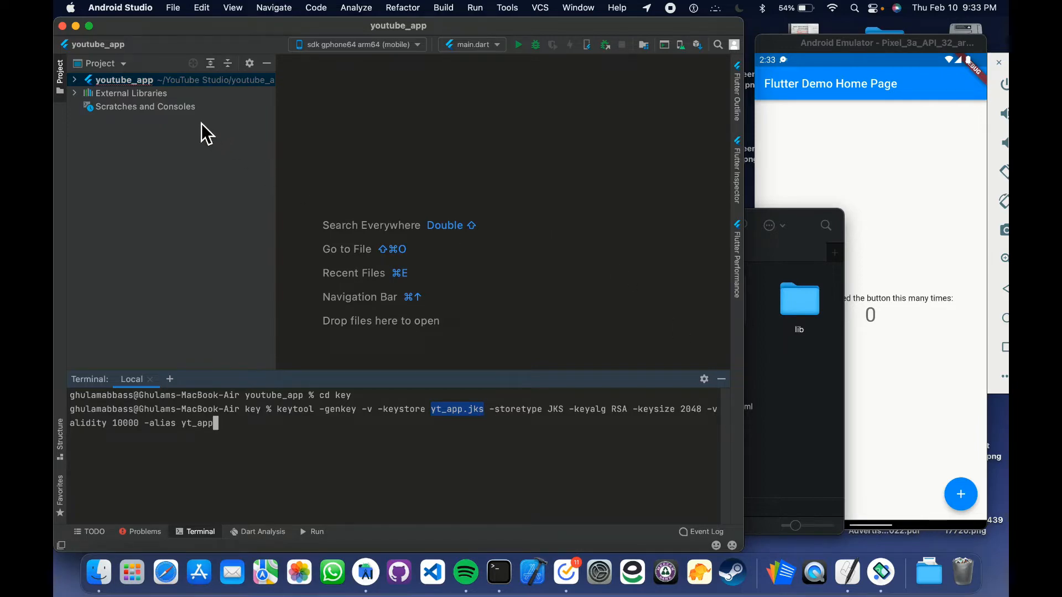
pyautogui.click(90, 27)
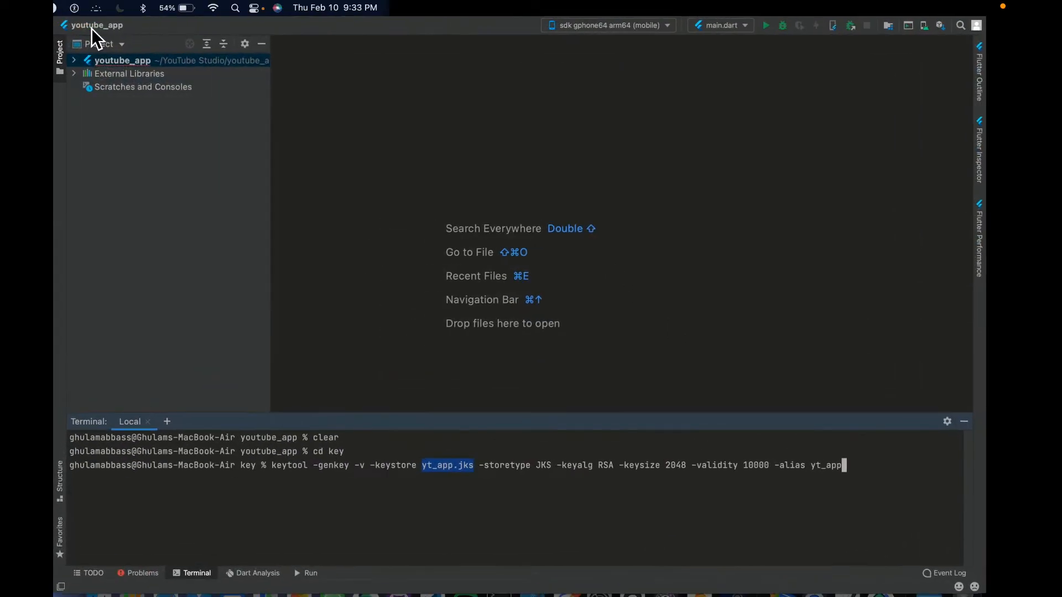
pyautogui.click(822, 459)
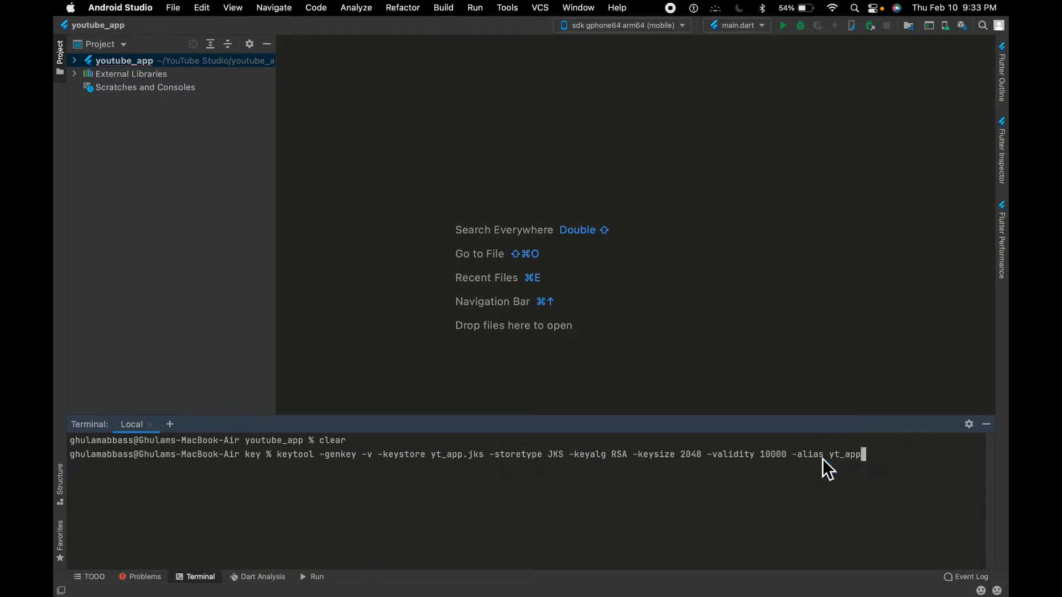
pyautogui.moveTo(859, 460); pyautogui.dragTo(865, 460)
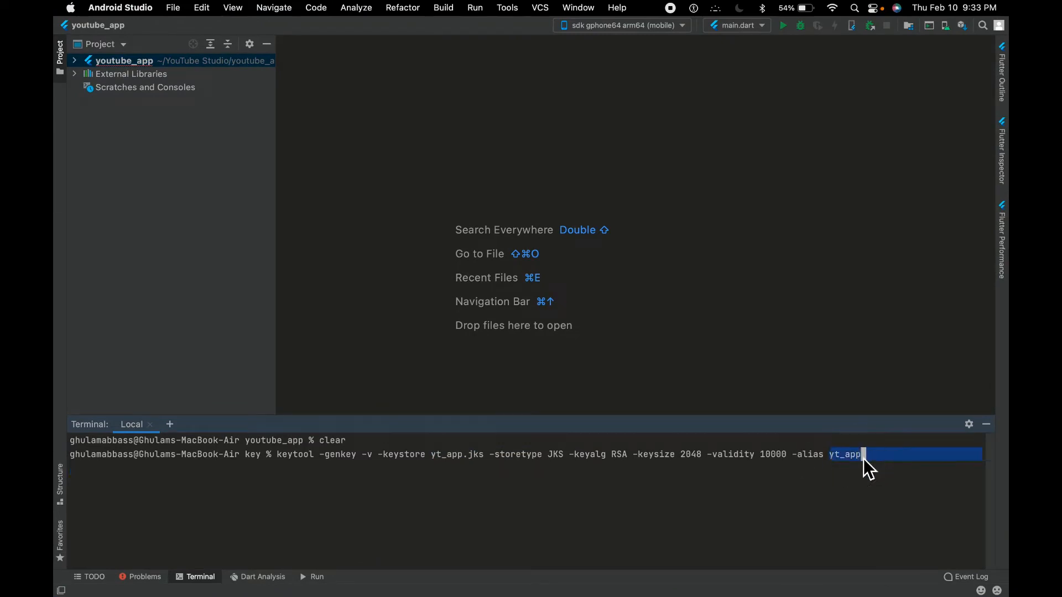
pyautogui.click(848, 479)
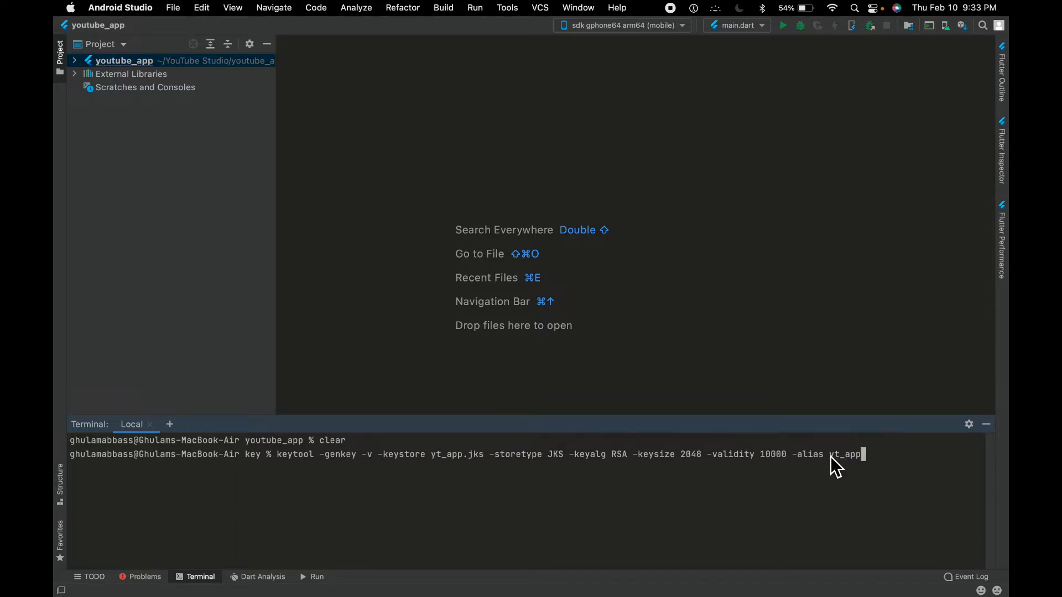
pyautogui.press('Return')
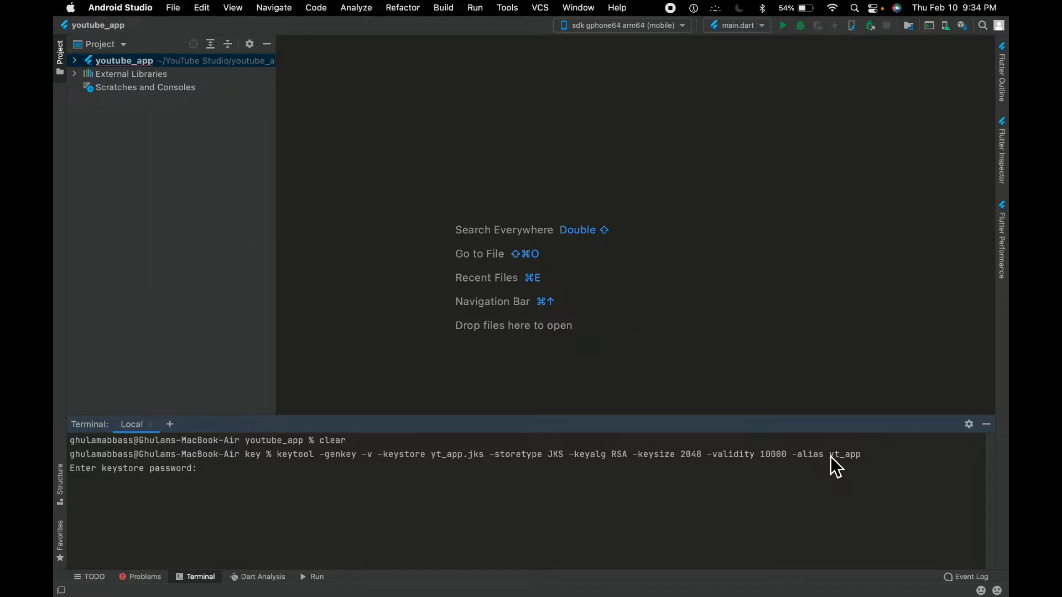
# Enter and re-enter the keystore password, and give the certificate owner's first and last name
pyautogui.press('Return')
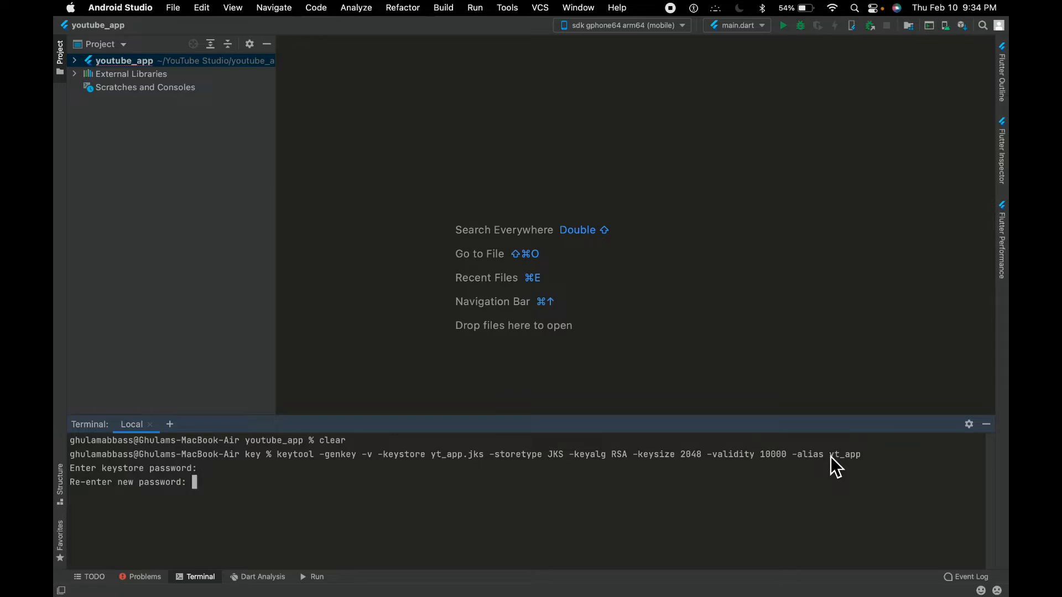
pyautogui.press('Return')
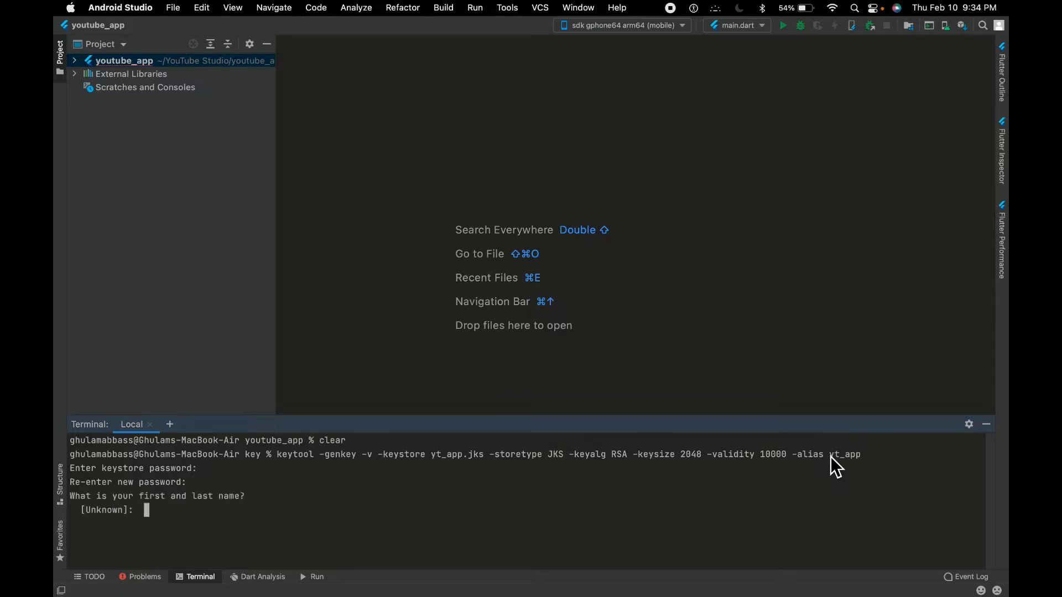
pyautogui.write('Ghulam Abbass')
pyautogui.press('Return')
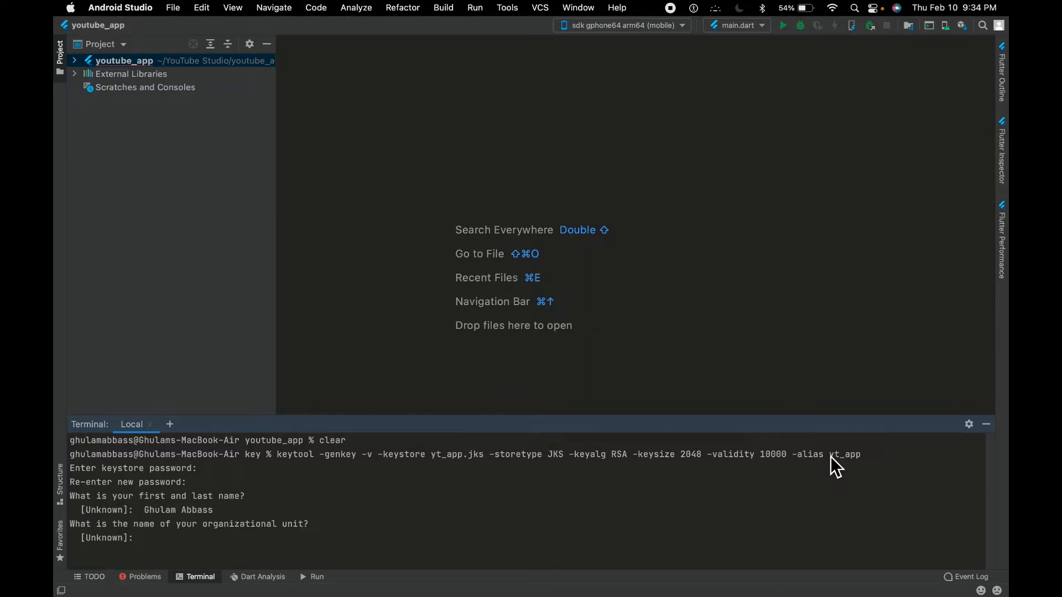
# Enter Studio as the certificate's organizational unit and Youtube as its organization
pyautogui.write('Studio')
pyautogui.press('Return')
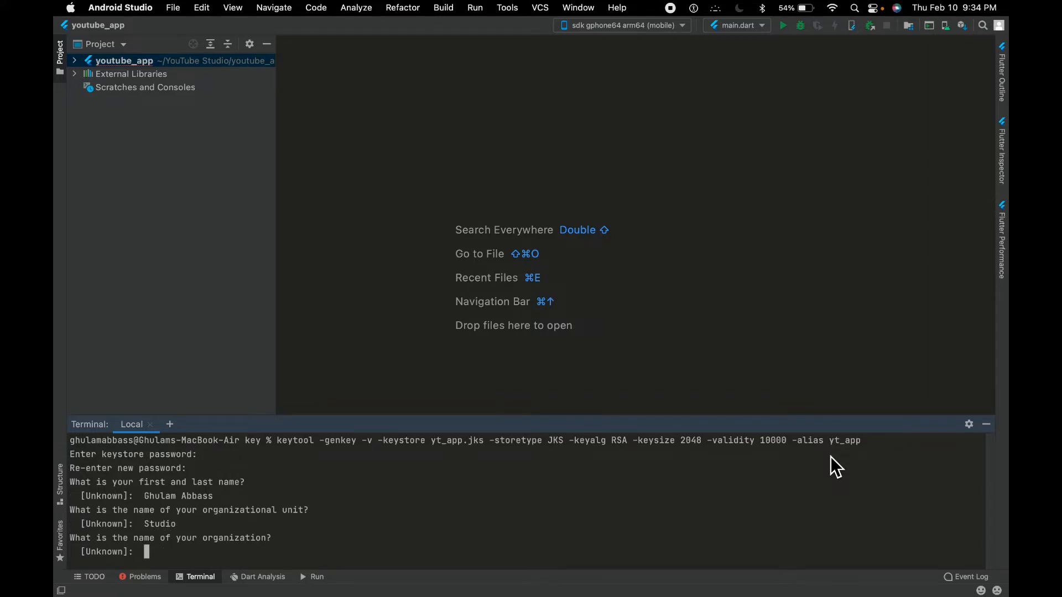
pyautogui.write('Youtube')
pyautogui.press('Return')
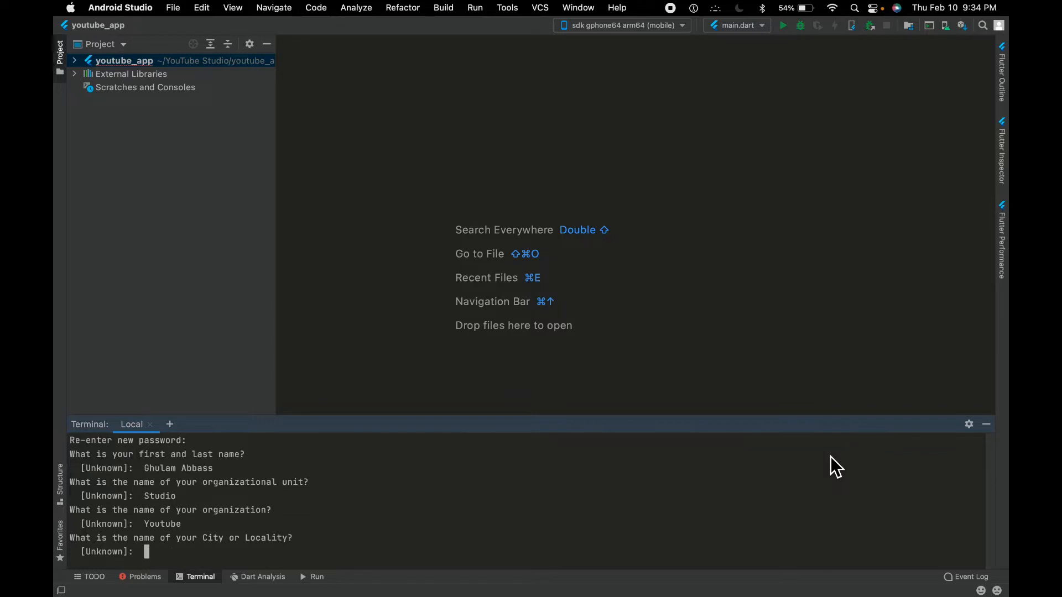
# Enter KHI as the certificate's city, Sindh as the state and PK as the country code
pyautogui.write('KHI')
pyautogui.press('Return')
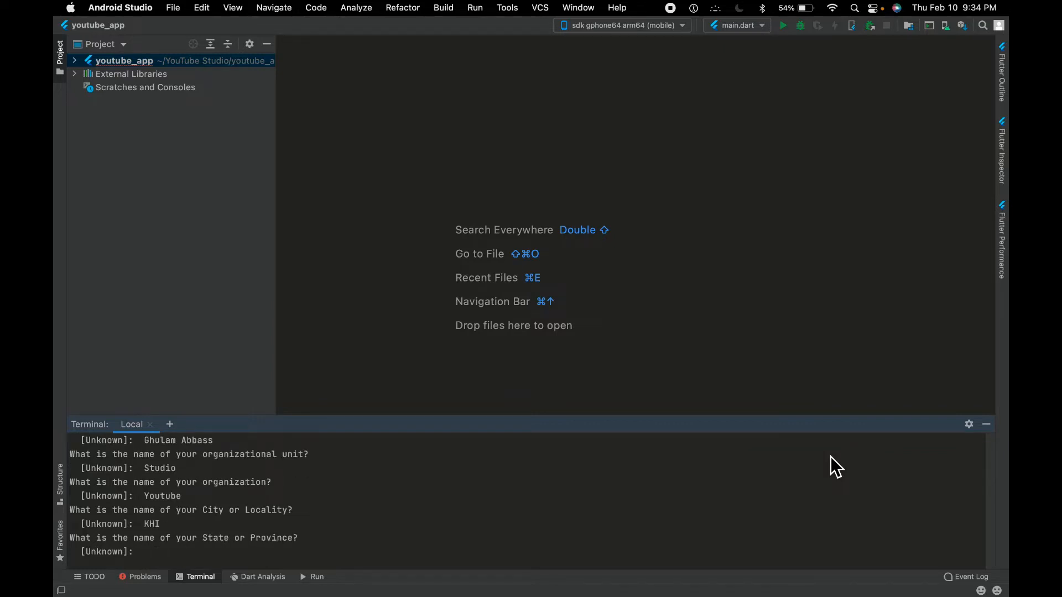
pyautogui.write('Sindh')
pyautogui.press('Return')
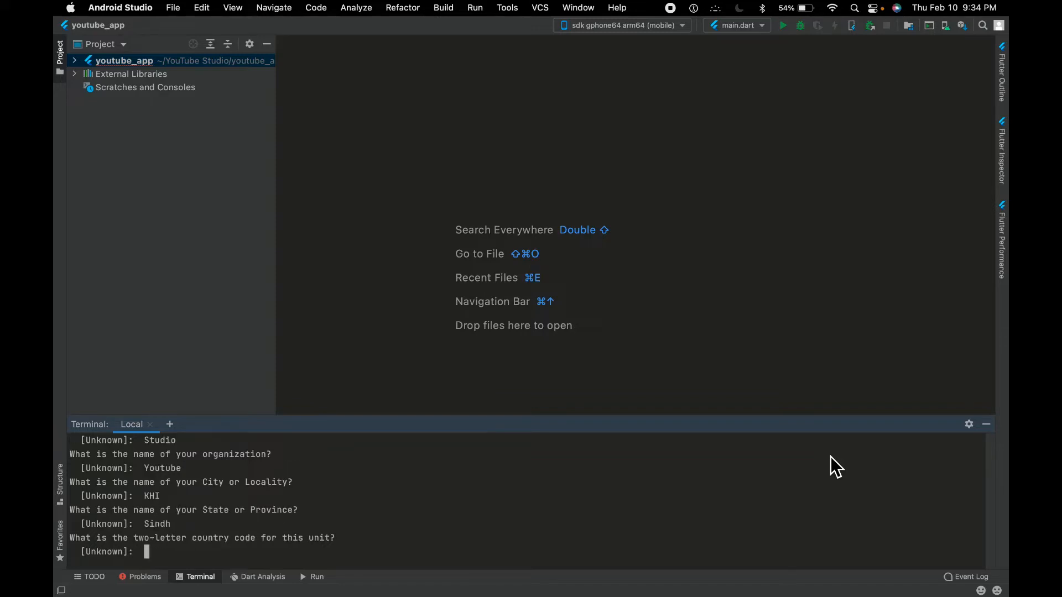
pyautogui.write('PK')
pyautogui.press('Return')
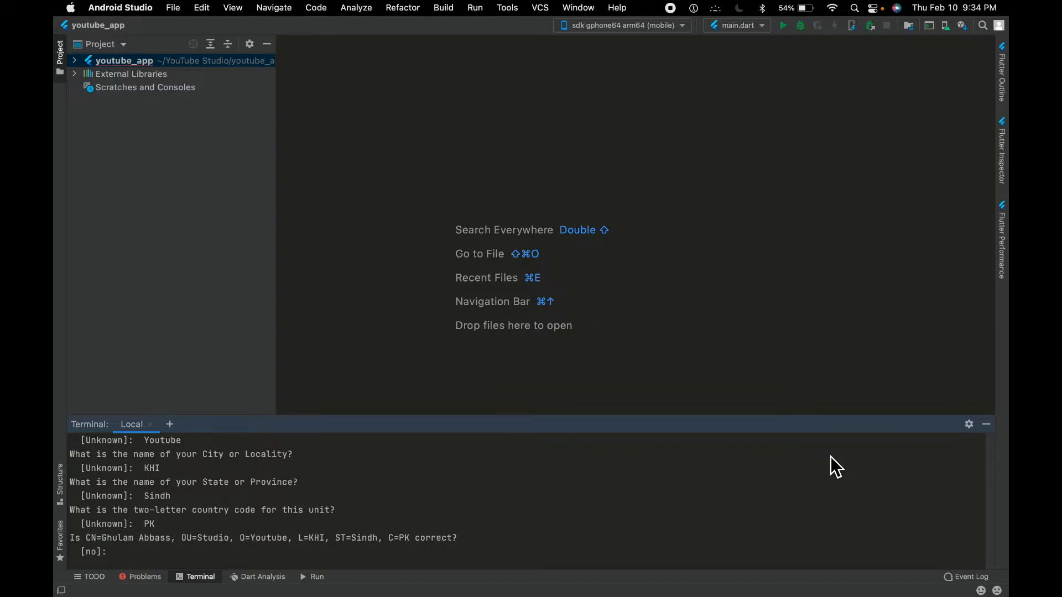
# Confirm the certificate details with yes and use the keystore password as the key password too
pyautogui.write('yes')
pyautogui.press('Return')
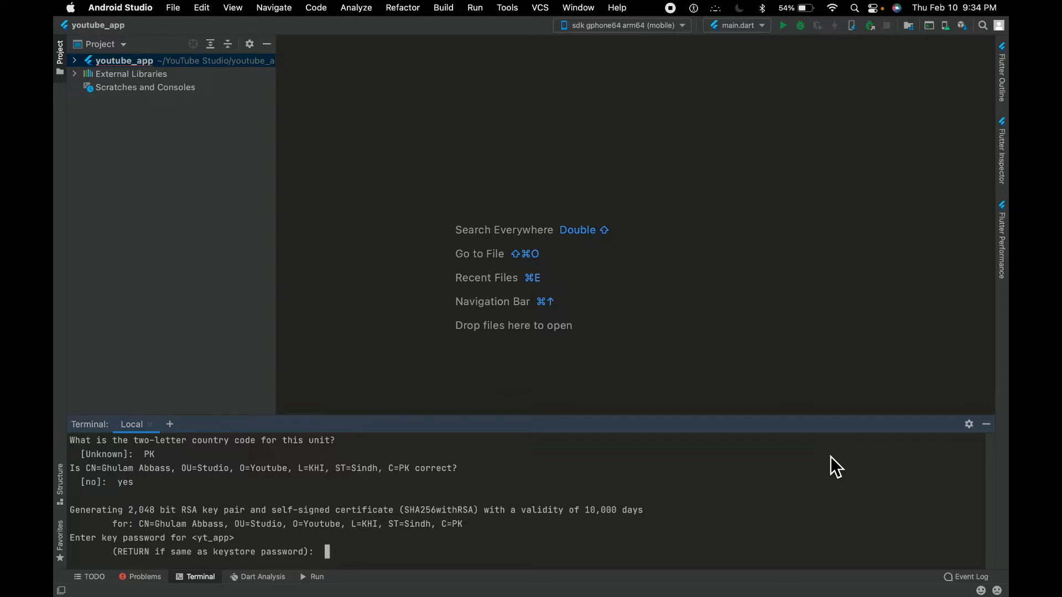
pyautogui.press('Return')
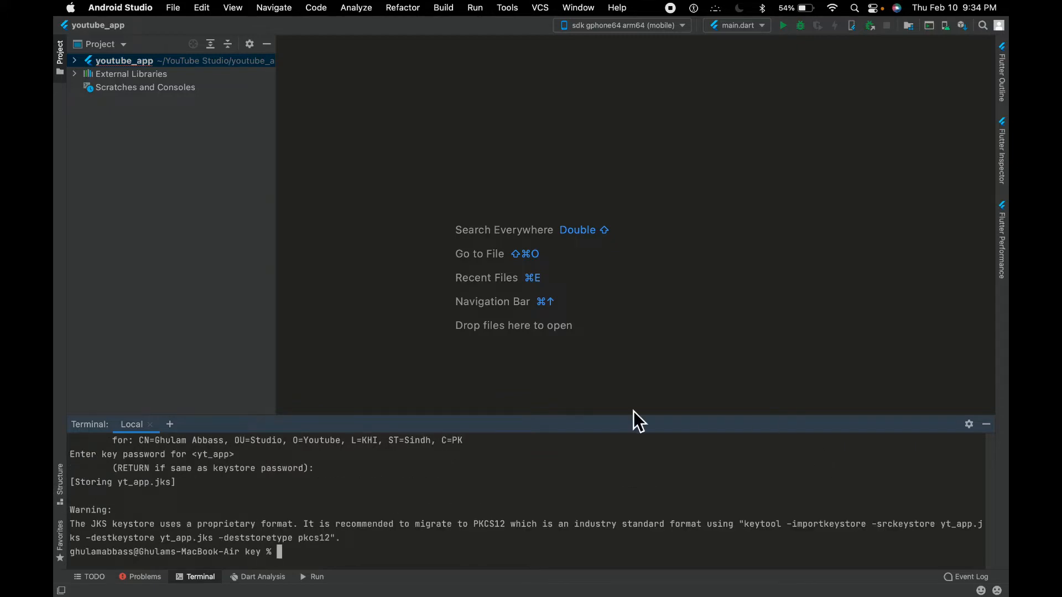
# Open the project's key folder in Finder and check for the yt_app.jks keystore file
pyautogui.hotkey('ctrl', 'Right')
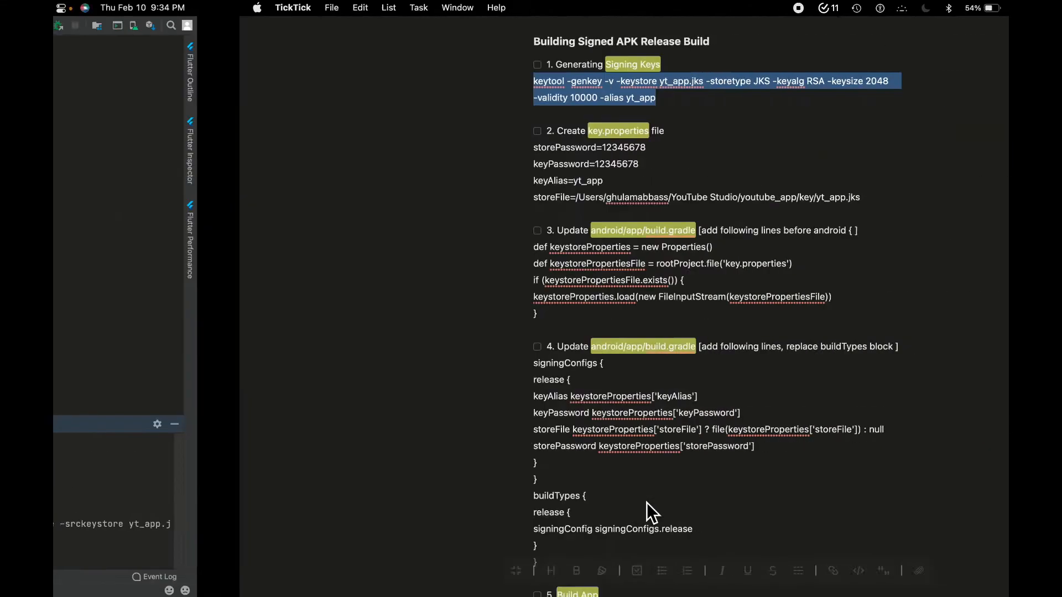
pyautogui.hotkey('ctrl', 'Left')
pyautogui.hotkey('ctrl', 'Left')
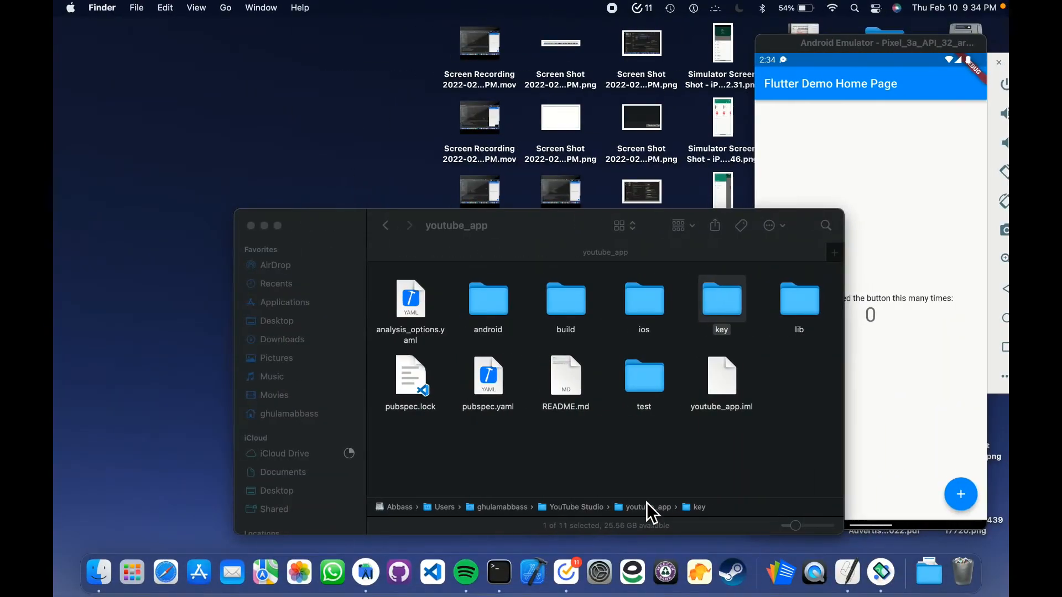
pyautogui.doubleClick(733, 309)
pyautogui.click(421, 293)
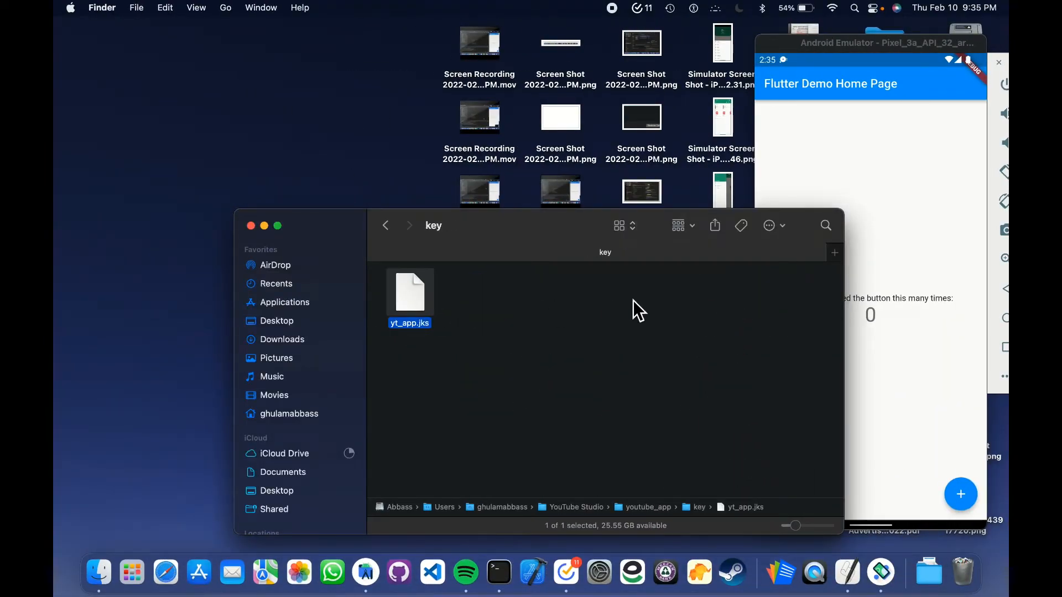
# Go back to the TickTick notes and review the section on creating the key.properties file
pyautogui.hotkey('ctrl', 'Right')
pyautogui.hotkey('ctrl', 'Right')
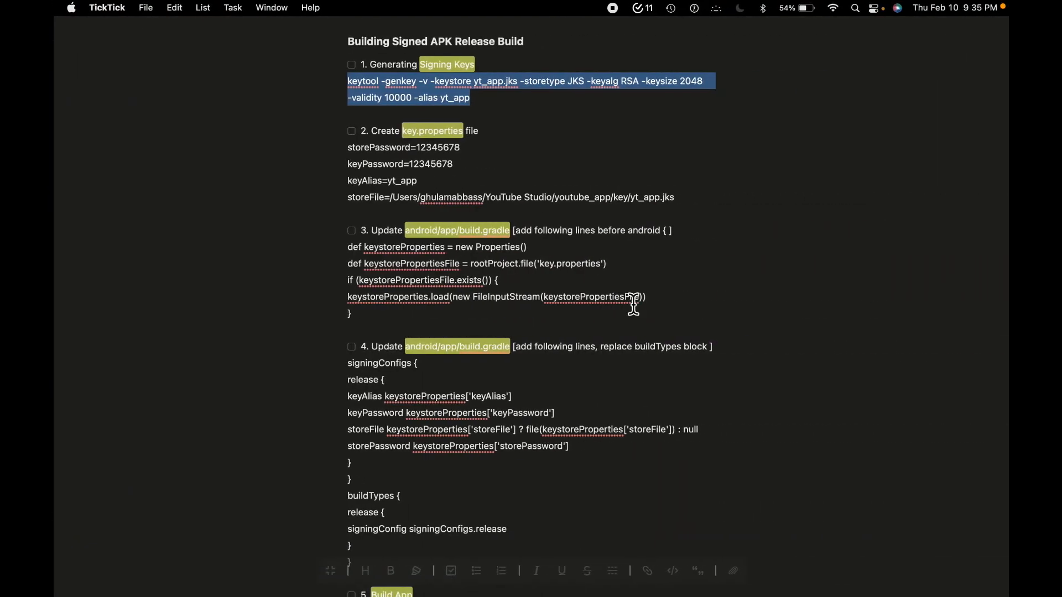
pyautogui.click(474, 173)
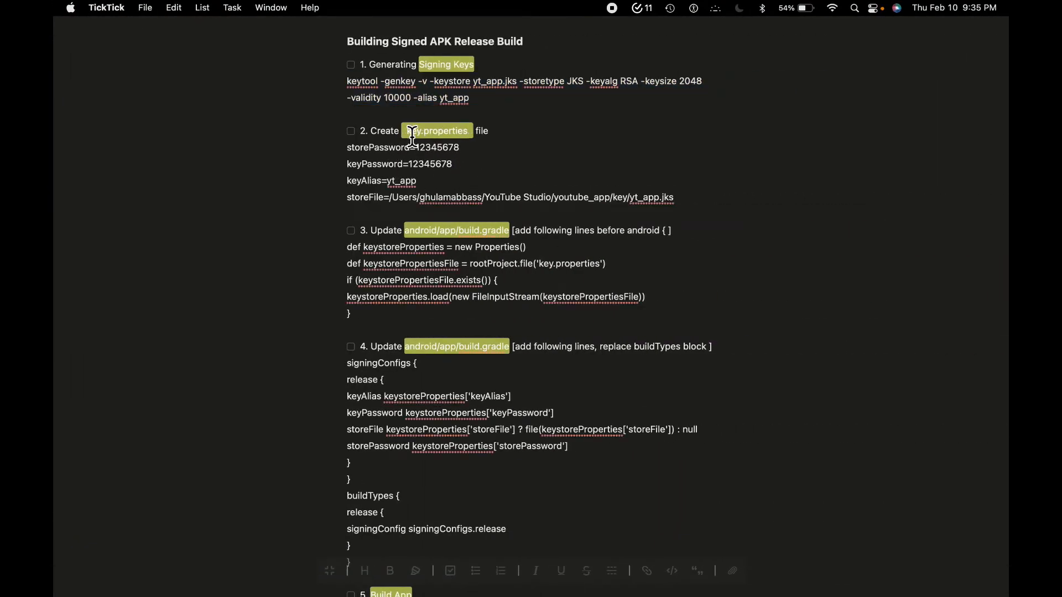
pyautogui.click(439, 148)
pyautogui.click(432, 133)
# Switch to Android Studio and create a new file named key.properties in the project's android folder
pyautogui.press('super+Tab')
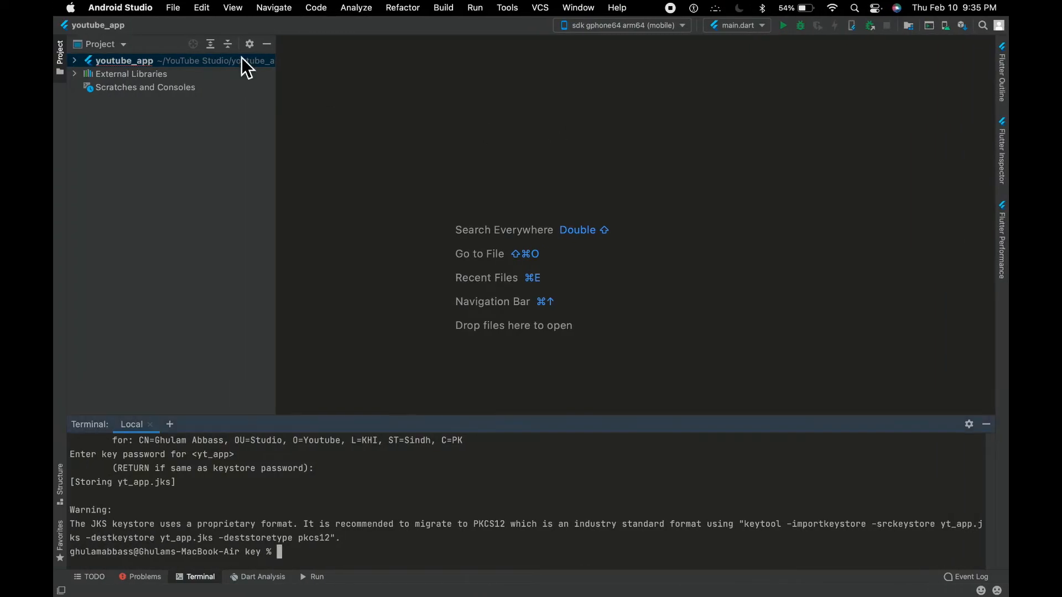
pyautogui.click(76, 60)
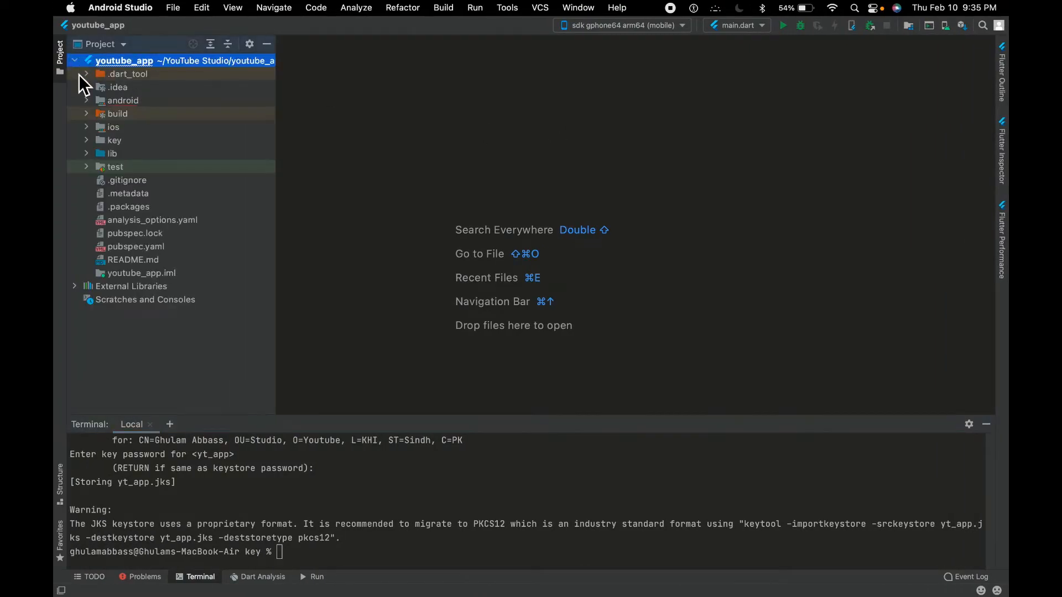
pyautogui.click(127, 101)
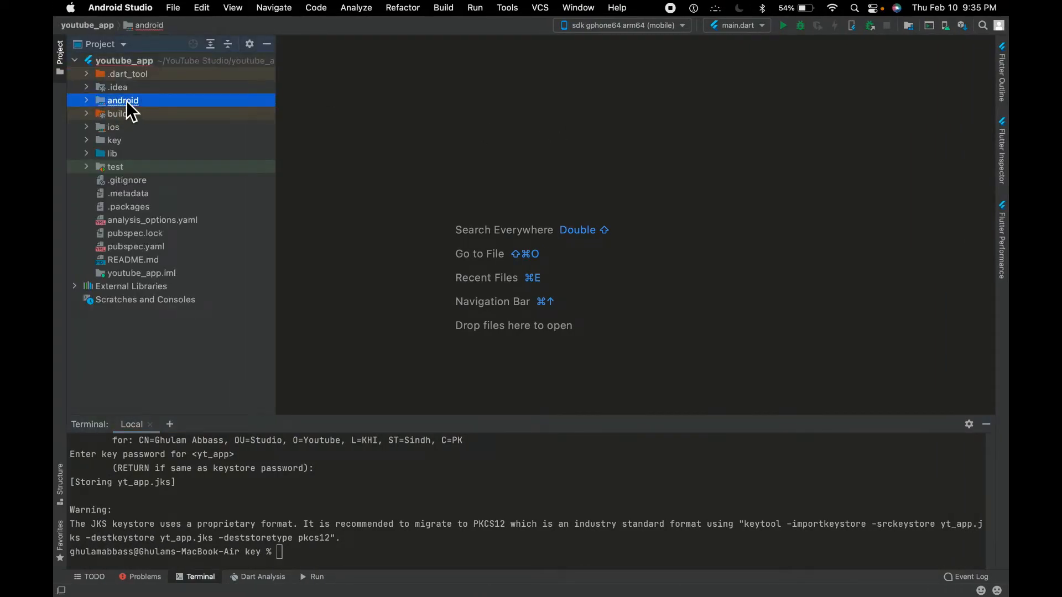
pyautogui.rightClick(126, 101)
pyautogui.moveTo(247, 119)
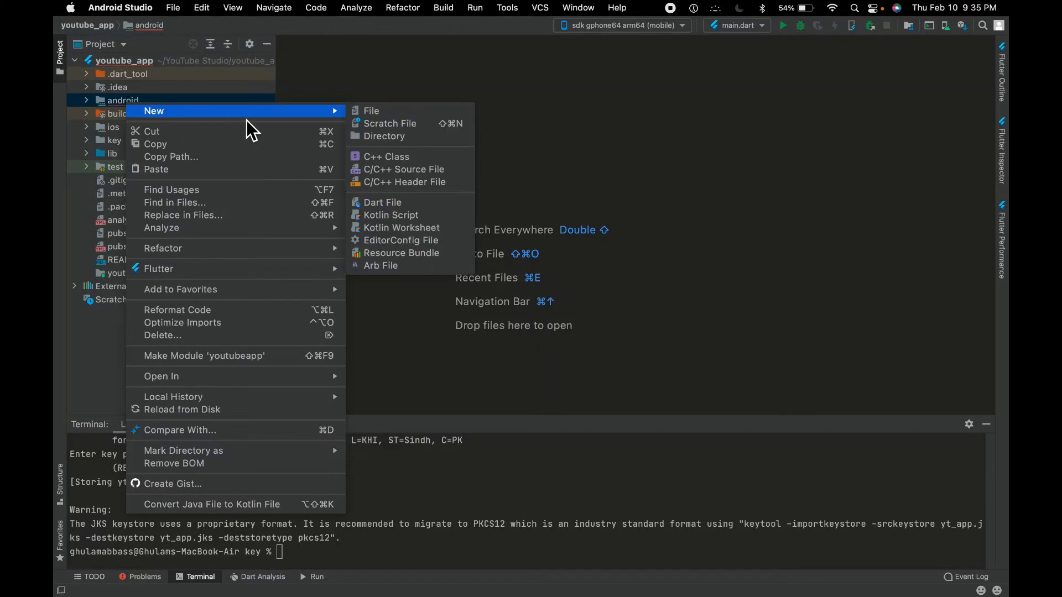
pyautogui.click(392, 110)
pyautogui.write('key.properties')
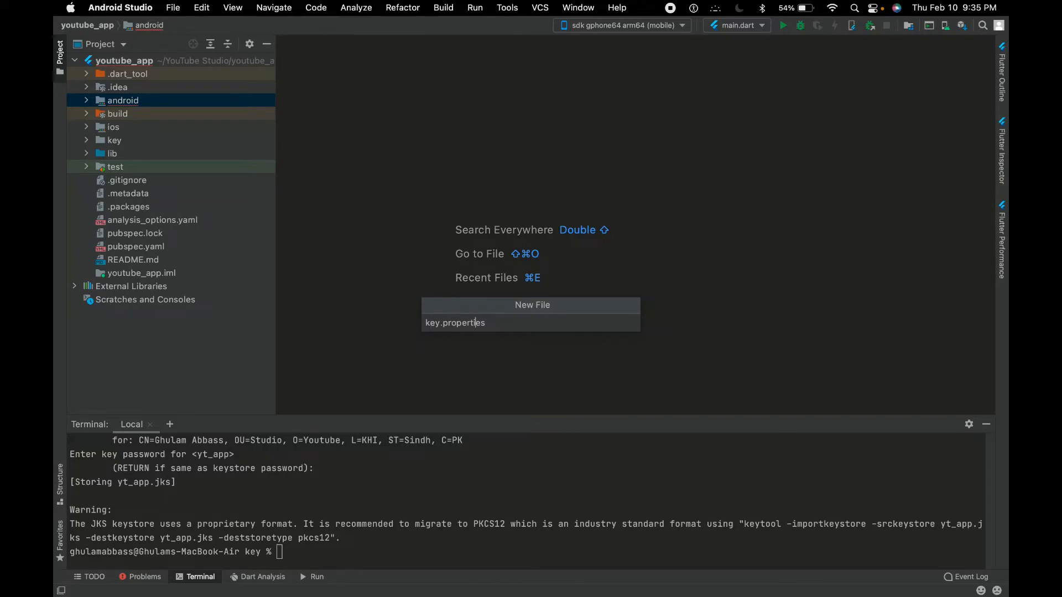
pyautogui.press('Return')
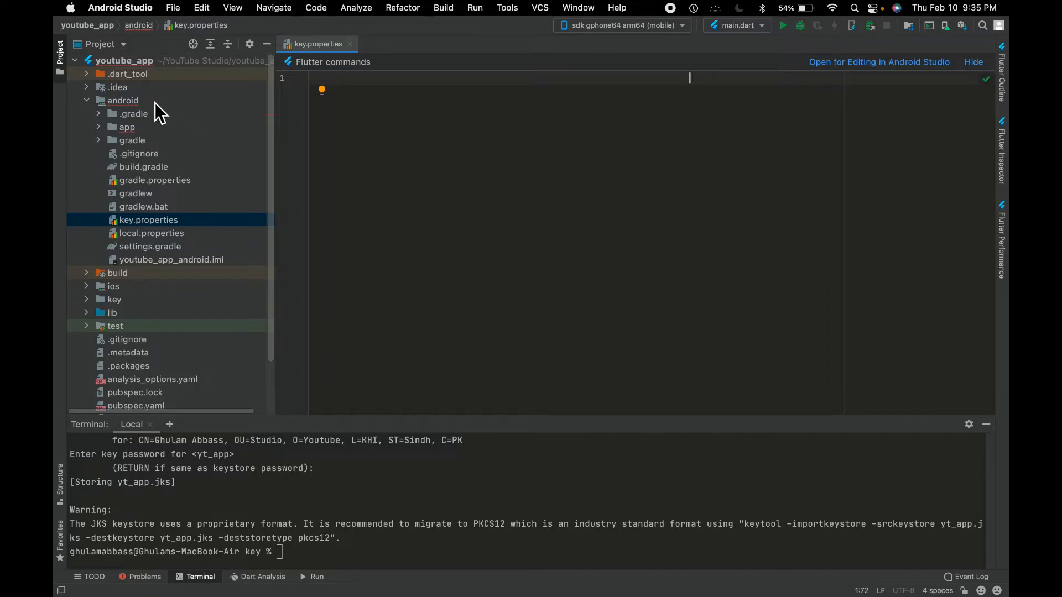
# Copy the storePassword, keyPassword, keyAlias and storeFile lines from the TickTick notes into the empty key.properties file
pyautogui.click(125, 102)
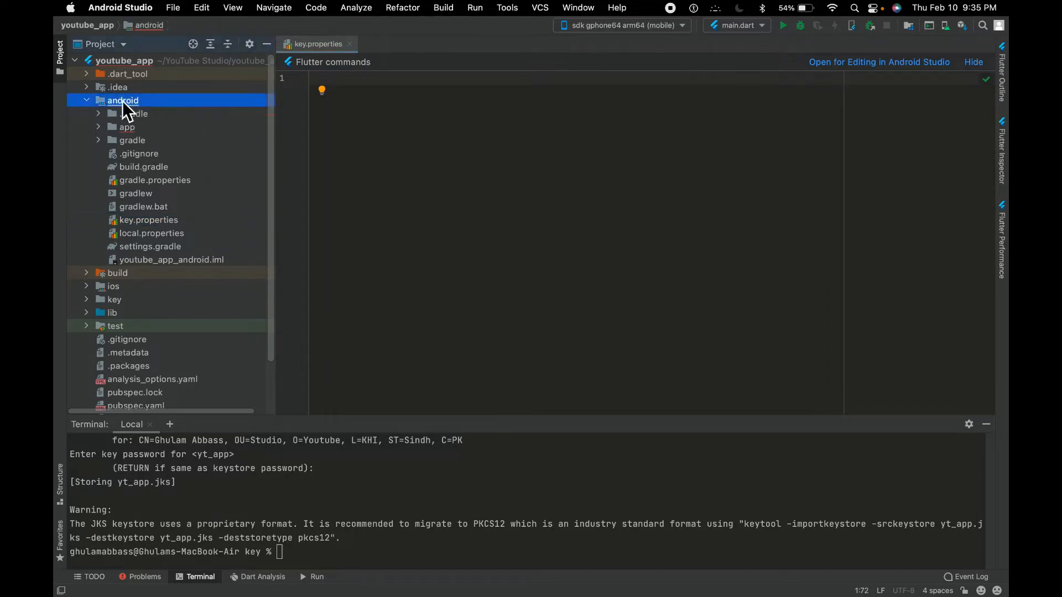
pyautogui.click(151, 219)
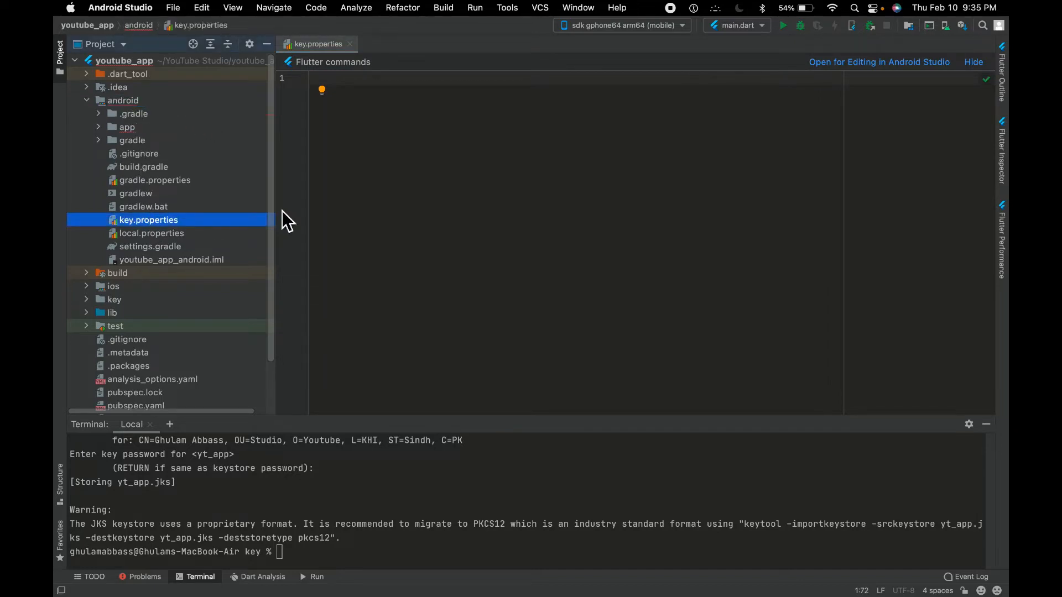
pyautogui.click(422, 200)
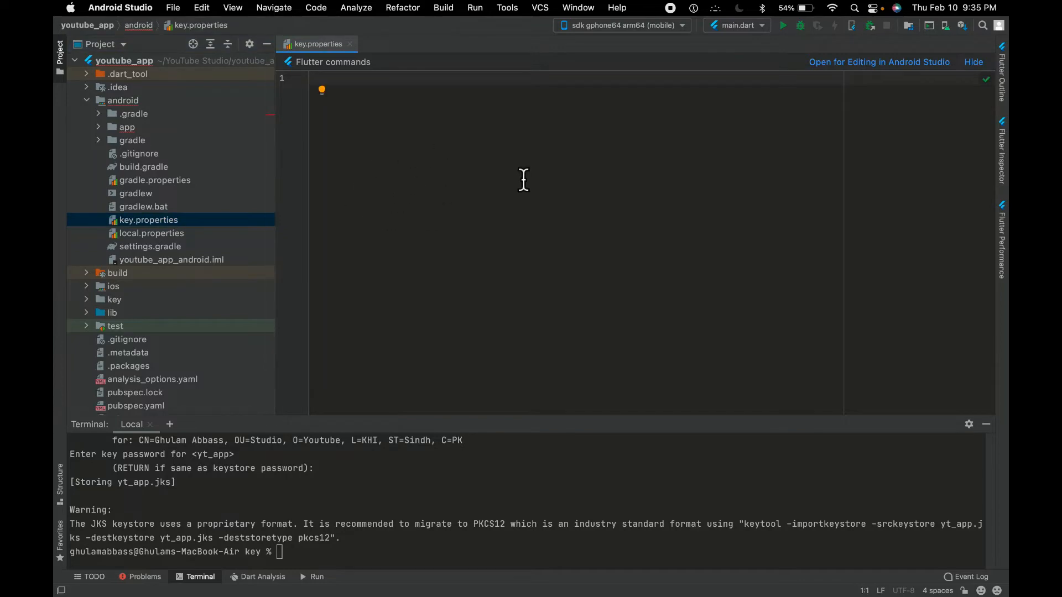
pyautogui.hotkey('ctrl', 'Right')
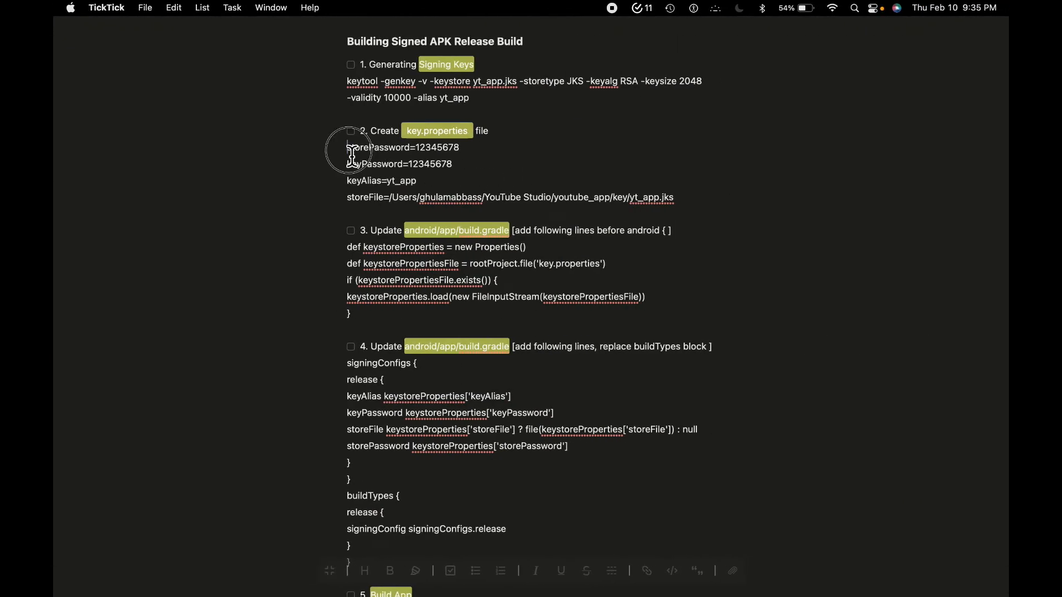
pyautogui.moveTo(347, 147); pyautogui.dragTo(680, 203)
pyautogui.press('super+c')
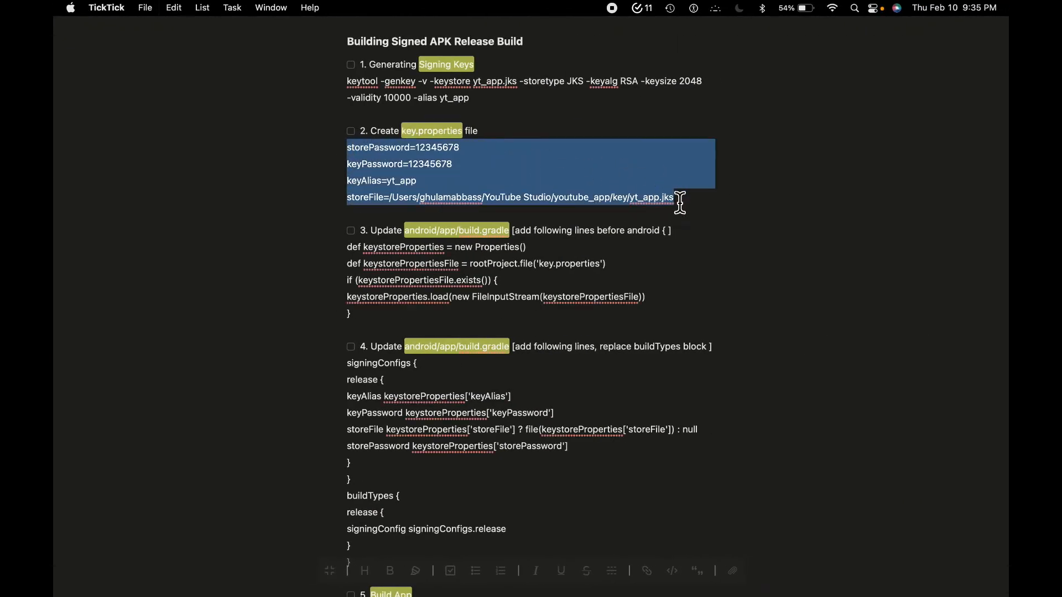
pyautogui.hotkey('ctrl', 'Left')
pyautogui.press('super+v')
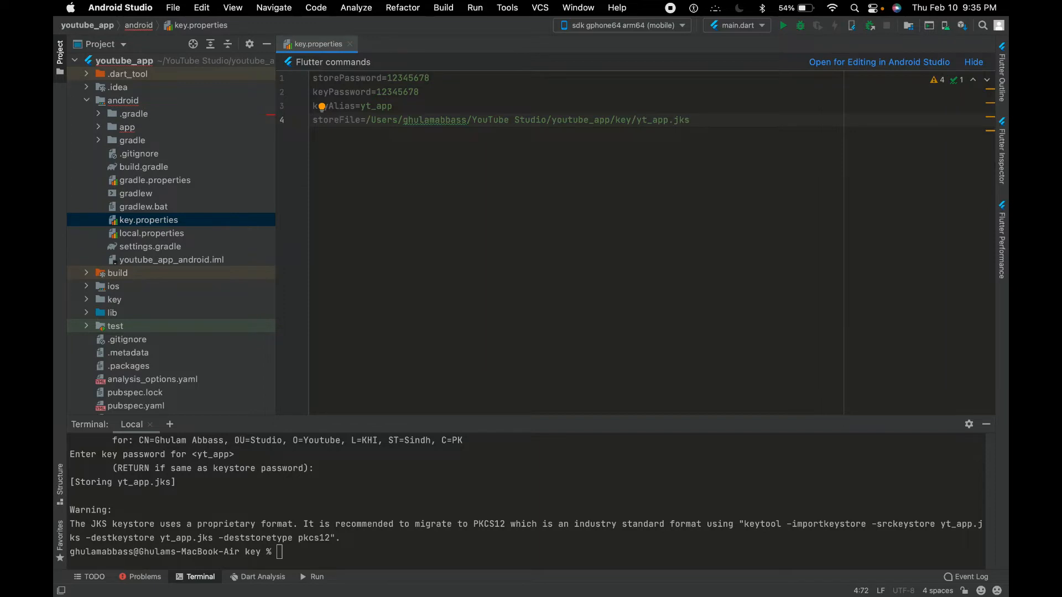
# Review the storePassword and keyPassword entries in key.properties
pyautogui.click(367, 79)
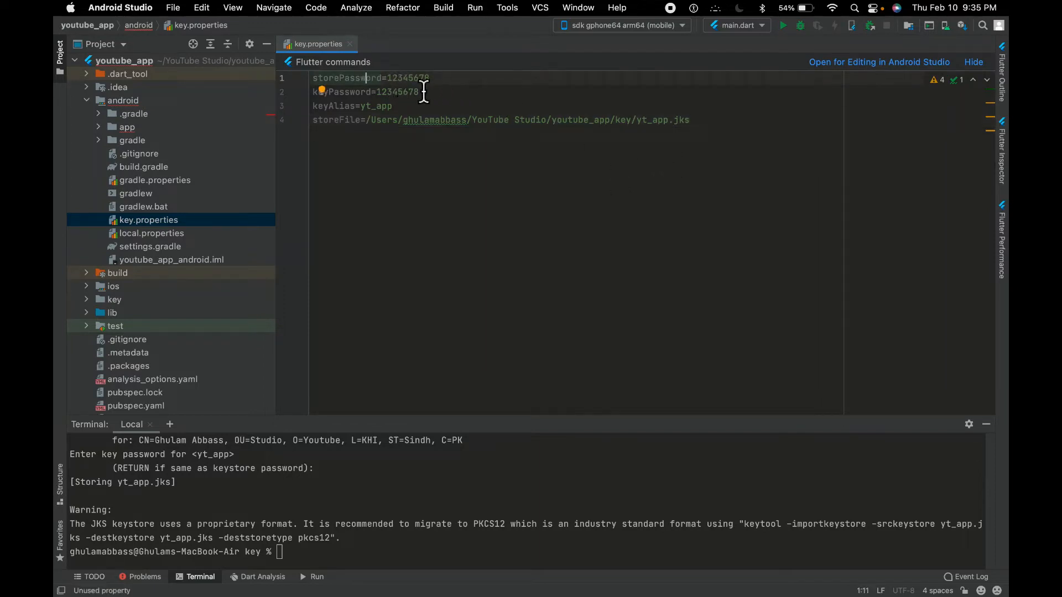
pyautogui.click(458, 82)
pyautogui.press('Left')
pyautogui.press('Left')
pyautogui.press('Left')
pyautogui.press('Left')
pyautogui.press('Left')
pyautogui.press('Left')
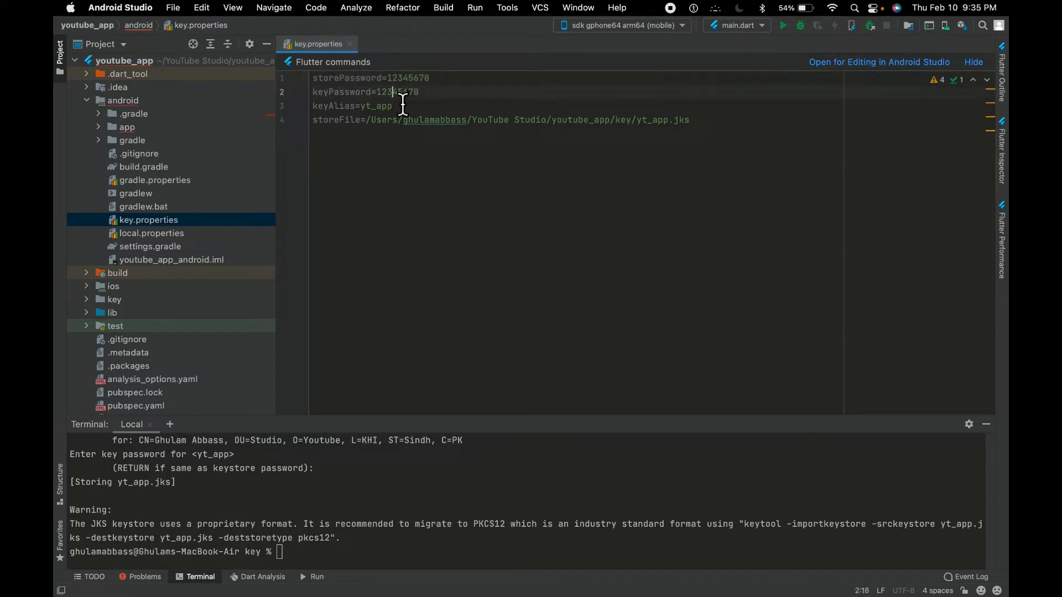
pyautogui.doubleClick(394, 92)
# Compare the keyAlias in key.properties with the alias in the keytool command in the terminal history, and check the storeFile path
pyautogui.write('cd ..')
pyautogui.press('Return')
pyautogui.write('flutter build apk --release')
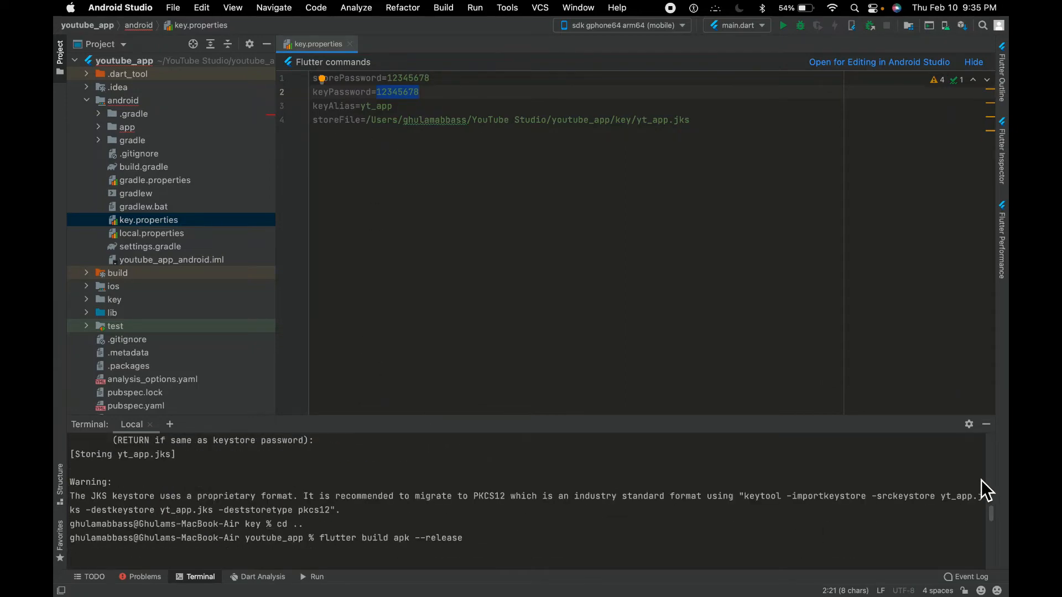
pyautogui.scroll(3, 930, 518)
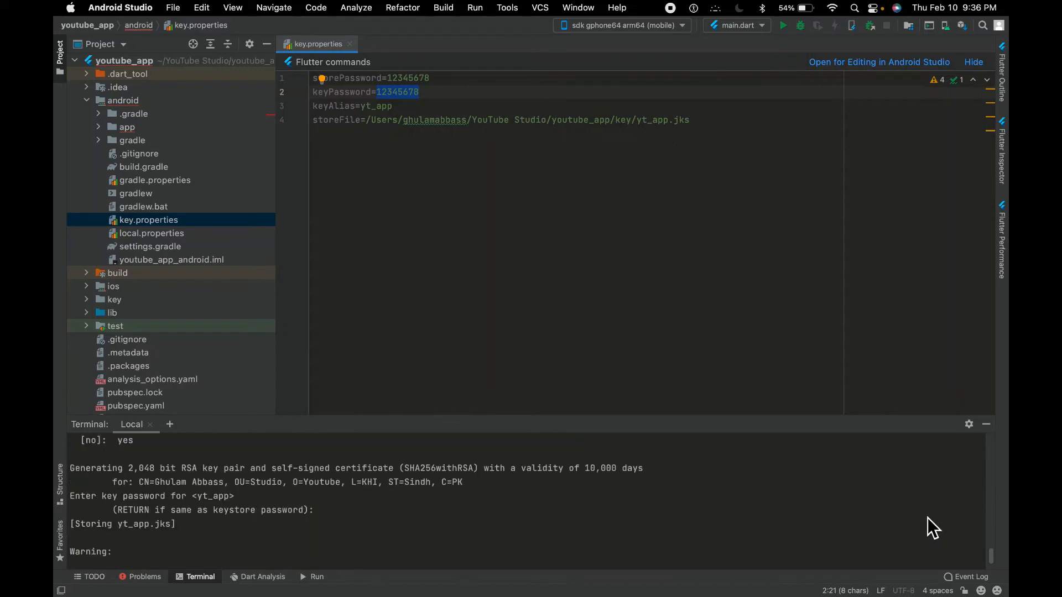
pyautogui.moveTo(993, 559); pyautogui.dragTo(994, 533)
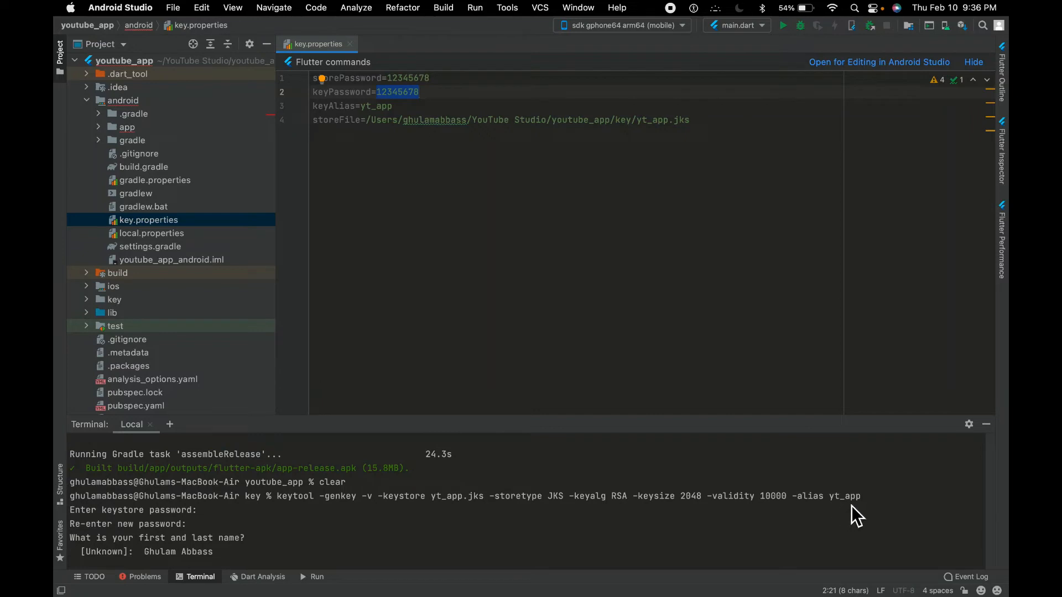
pyautogui.doubleClick(379, 106)
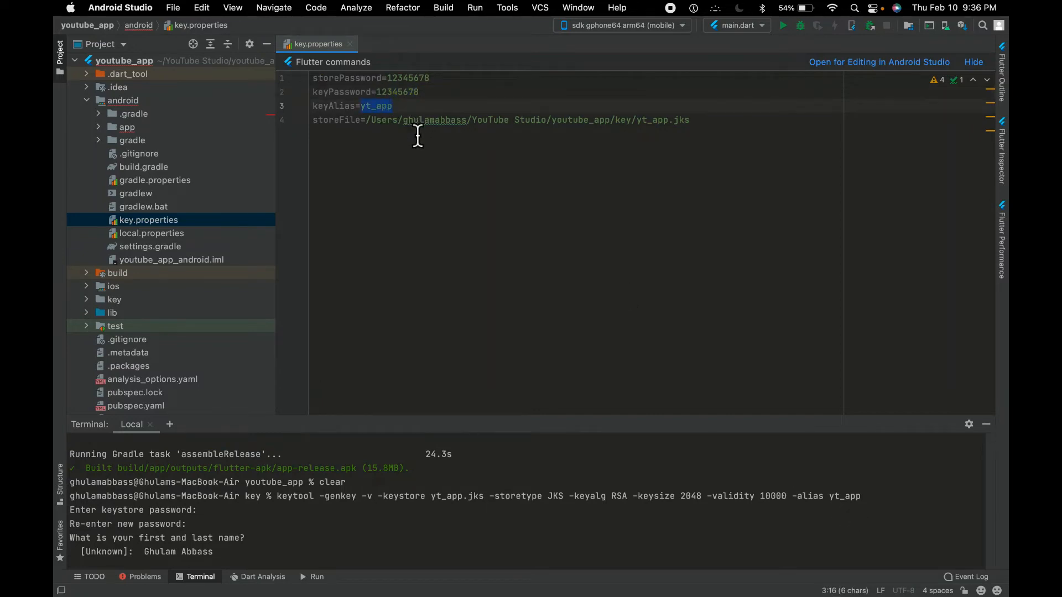
pyautogui.moveTo(367, 120); pyautogui.dragTo(704, 128)
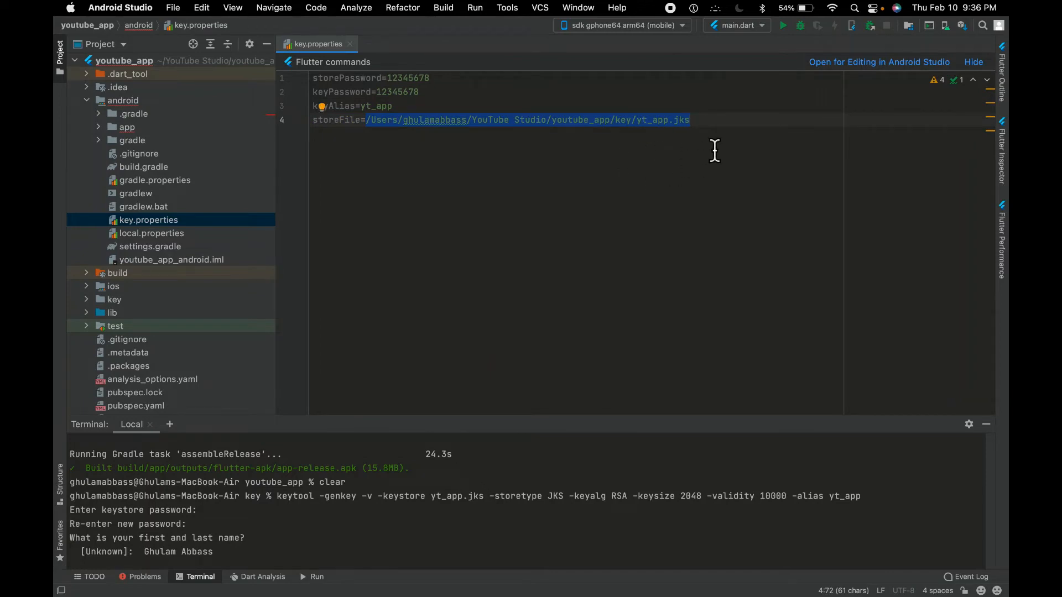
pyautogui.click(705, 142)
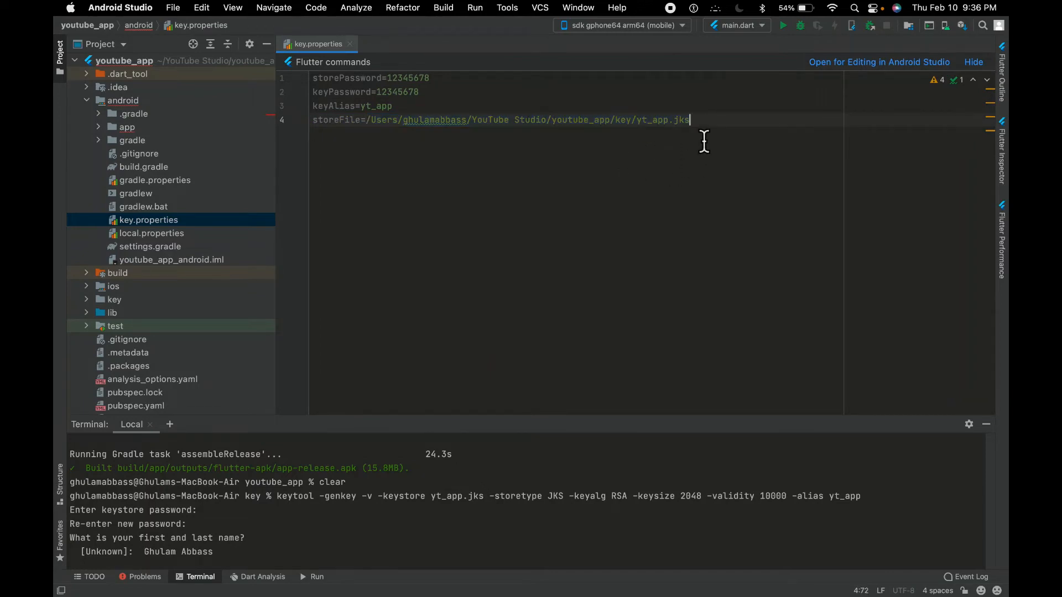
# Write a sample Windows-style path starting with C: below the storeFile line and delete it again
pyautogui.press('Return')
pyautogui.press('Return')
pyautogui.press('Return')
pyautogui.write('C:')
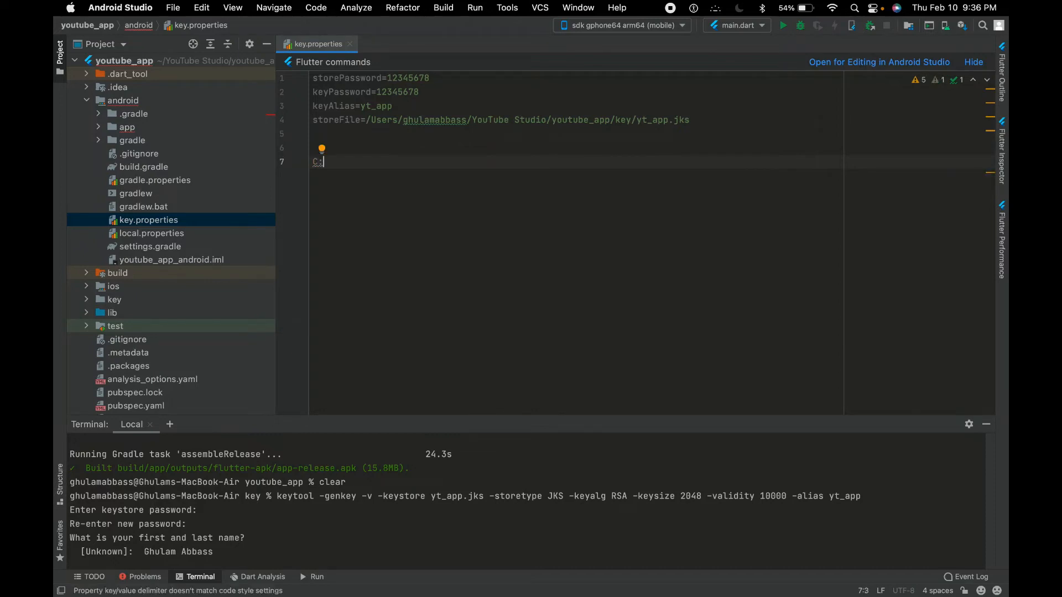
pyautogui.write('\\\\asda\\\\asda')
pyautogui.press('BackSpace')
pyautogui.press('BackSpace')
pyautogui.press('BackSpace')
pyautogui.press('BackSpace')
pyautogui.press('BackSpace')
pyautogui.press('BackSpace')
pyautogui.press('BackSpace')
pyautogui.press('BackSpace')
pyautogui.press('BackSpace')
pyautogui.press('BackSpace')
pyautogui.press('BackSpace')
pyautogui.press('BackSpace')
pyautogui.press('BackSpace')
pyautogui.press('BackSpace')
pyautogui.press('BackSpace')
pyautogui.press('BackSpace')
pyautogui.press('BackSpace')
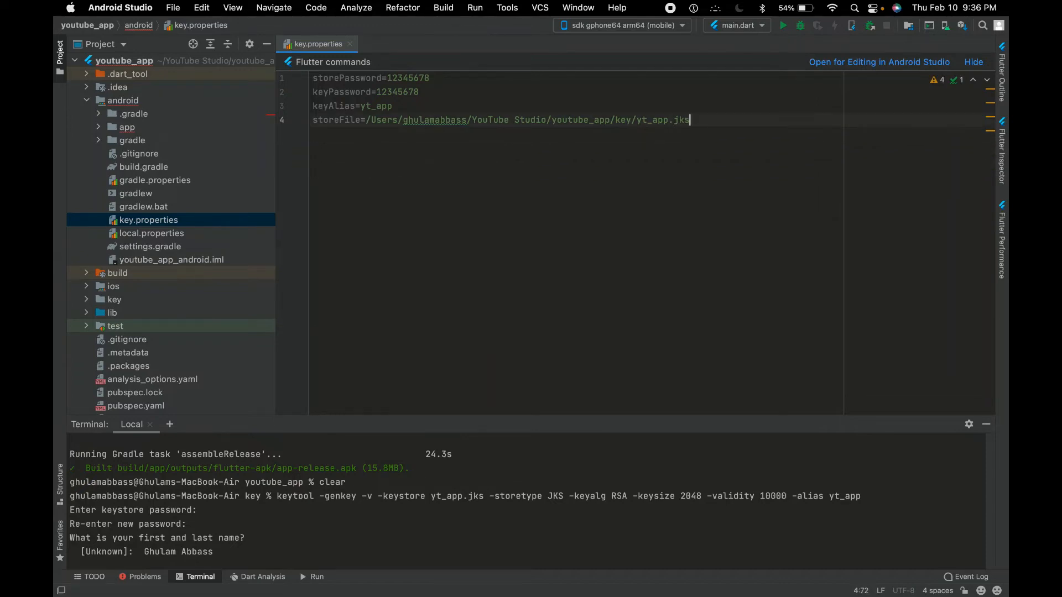
# Copy the keystoreProperties loading block from the TickTick notes into android/app/build.gradle, directly before the android { block
pyautogui.hotkey('ctrl', 'Right')
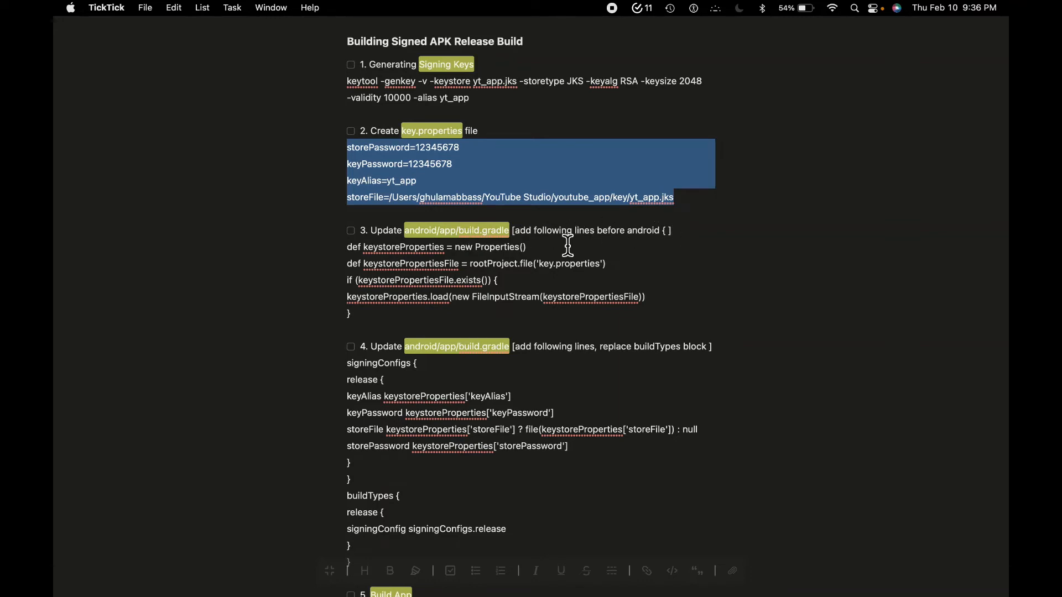
pyautogui.moveTo(348, 247)
pyautogui.mouseDown()
pyautogui.moveTo(383, 301)
pyautogui.moveTo(370, 322)
pyautogui.moveTo(340, 249)
pyautogui.mouseUp()
pyautogui.press('super+c')
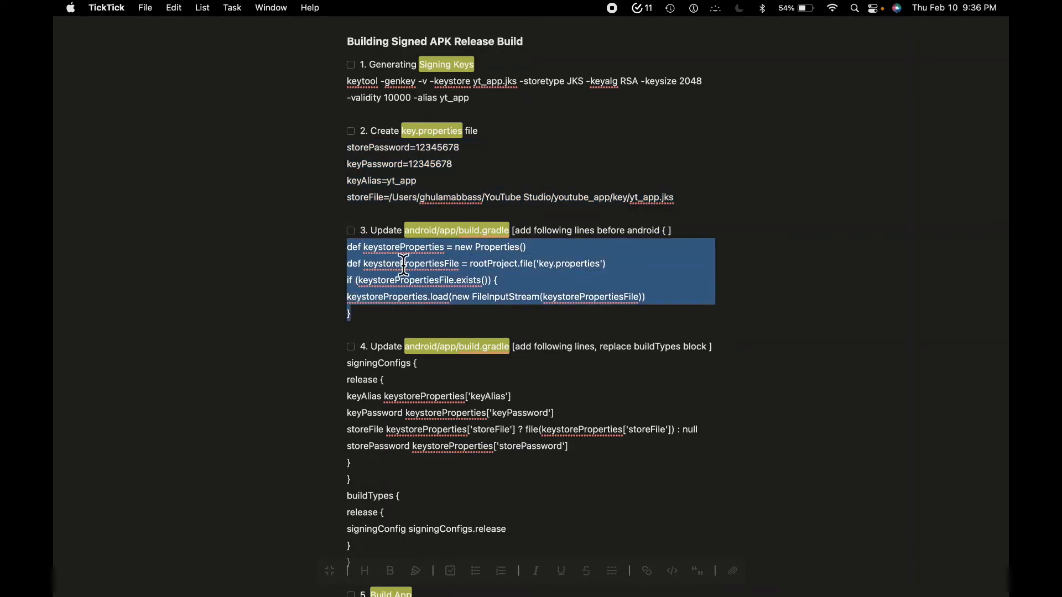
pyautogui.hotkey('ctrl', 'Left')
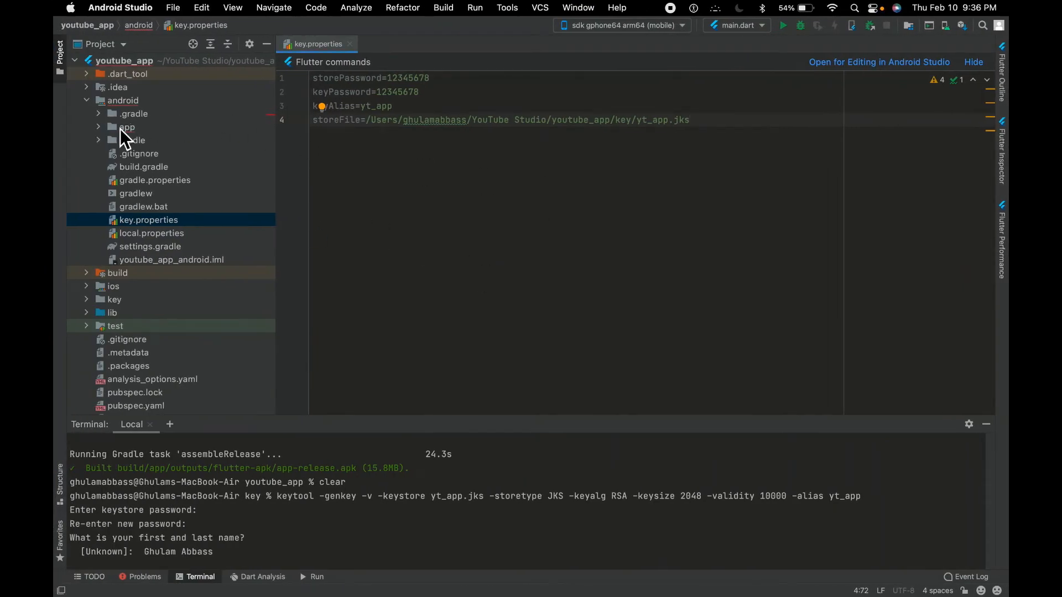
pyautogui.click(118, 101)
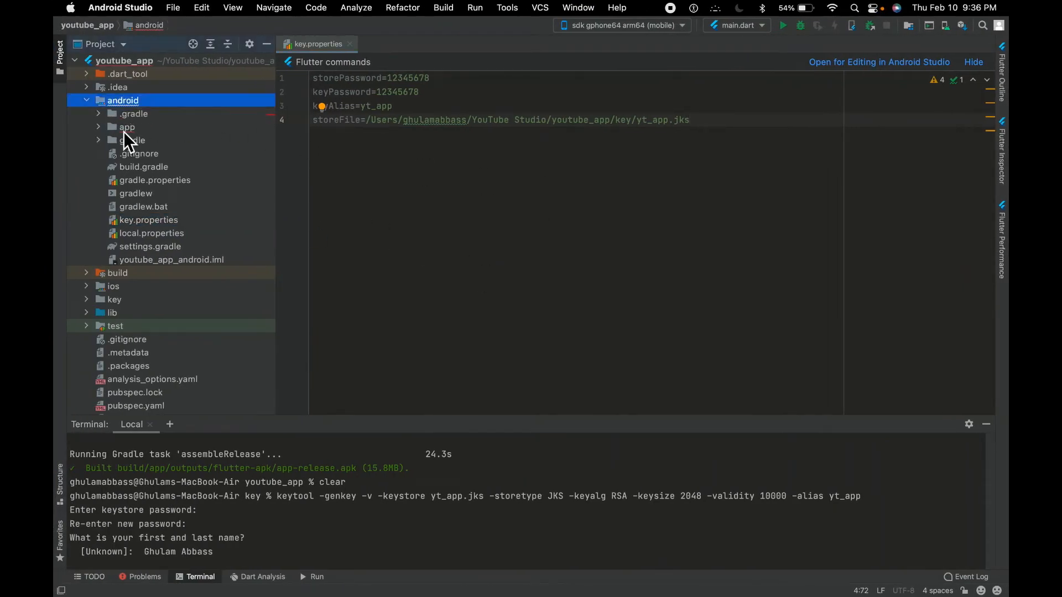
pyautogui.click(99, 127)
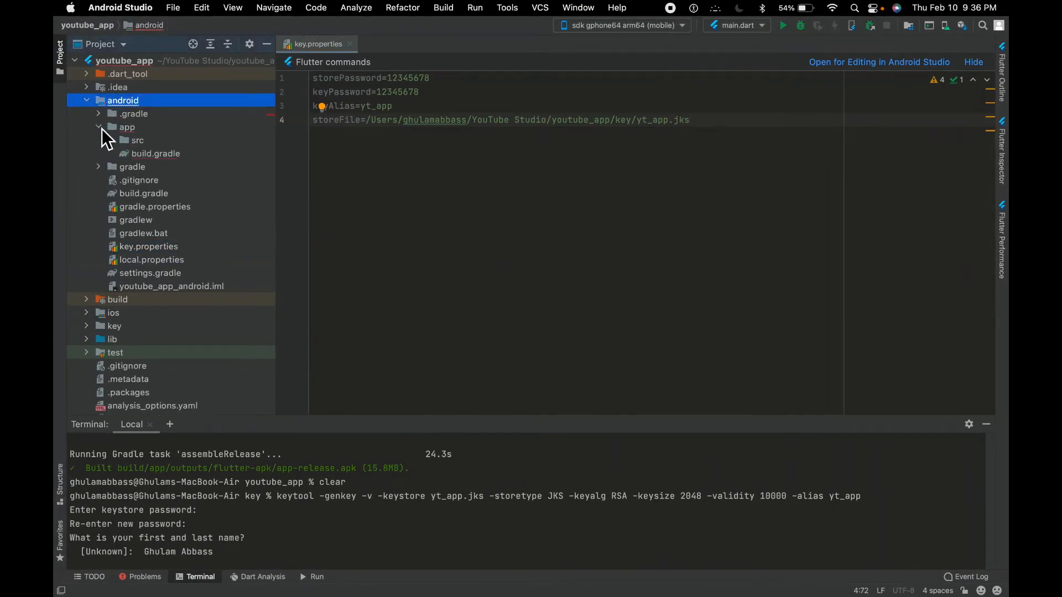
pyautogui.doubleClick(160, 158)
pyautogui.scroll(-3, 395, 205)
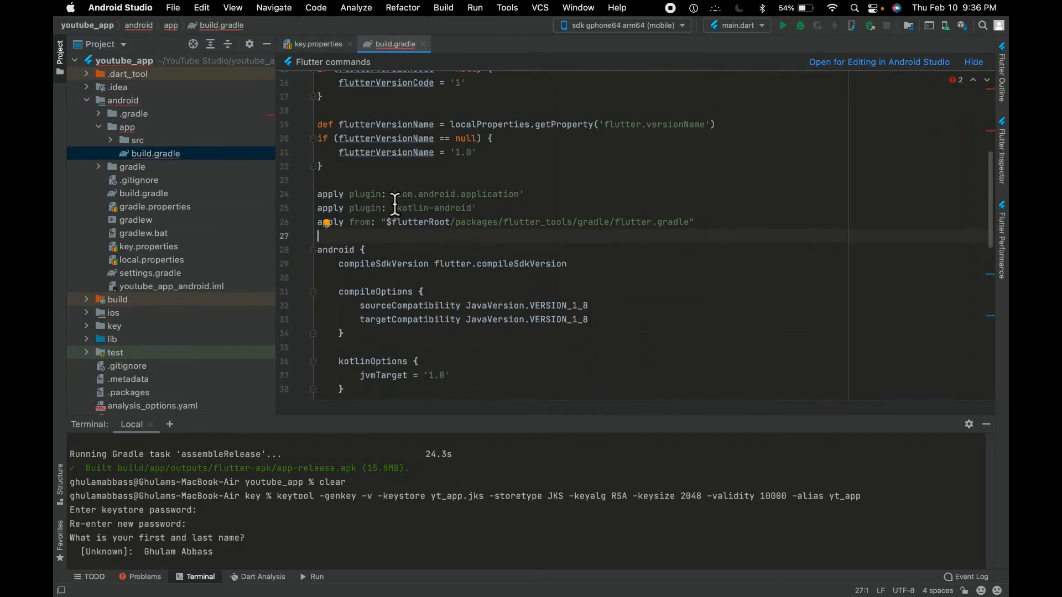
pyautogui.press('Return')
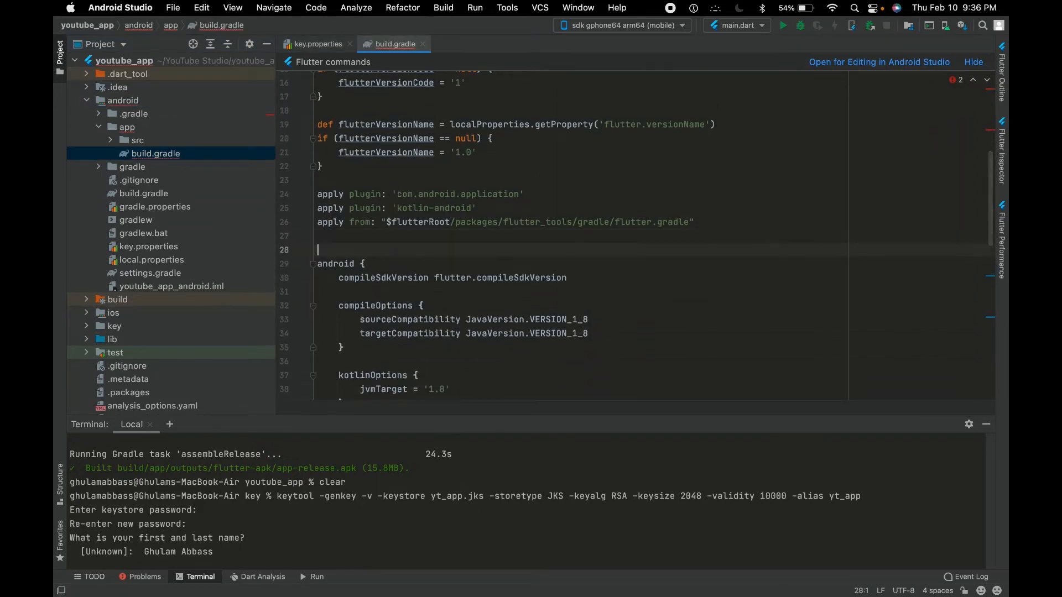
pyautogui.press('super+v')
pyautogui.press('Return')
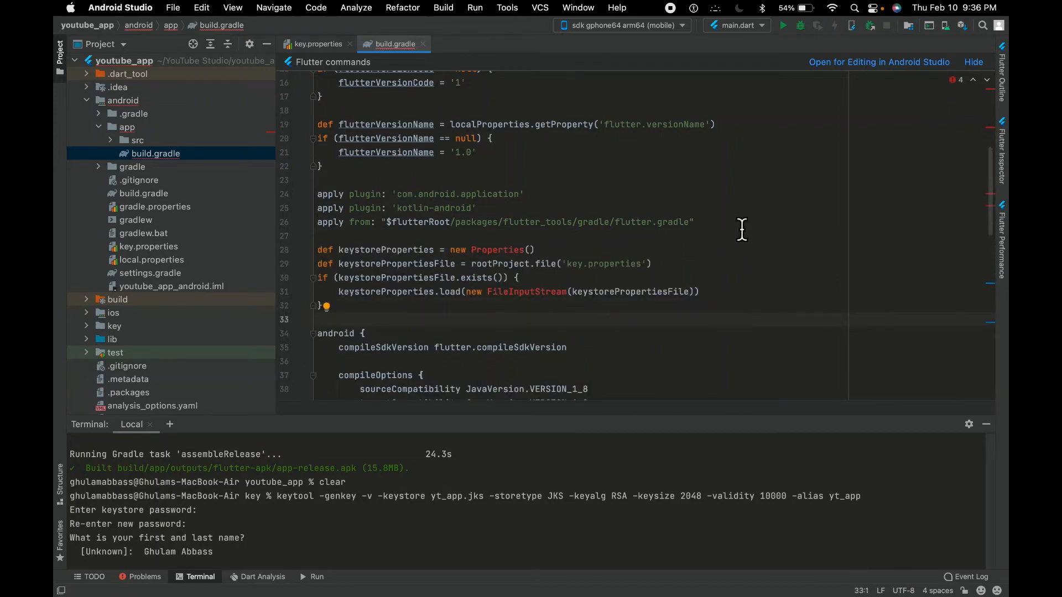
# Switch to the TickTick notes and copy the signingConfigs and buildTypes code listed under item 4
pyautogui.hotkey('ctrl', 'Right')
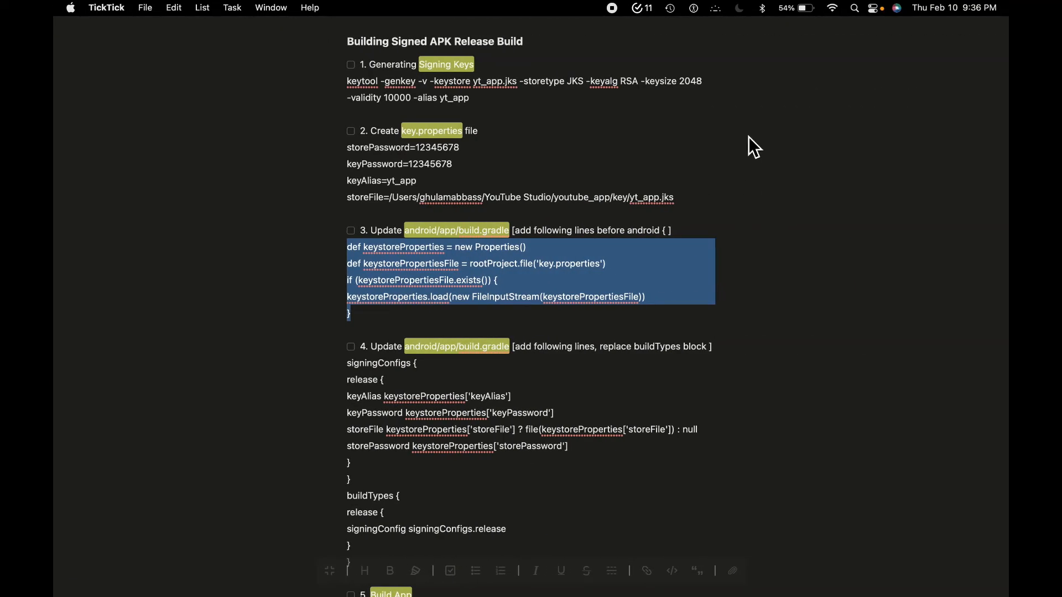
pyautogui.scroll(-5, 598, 280)
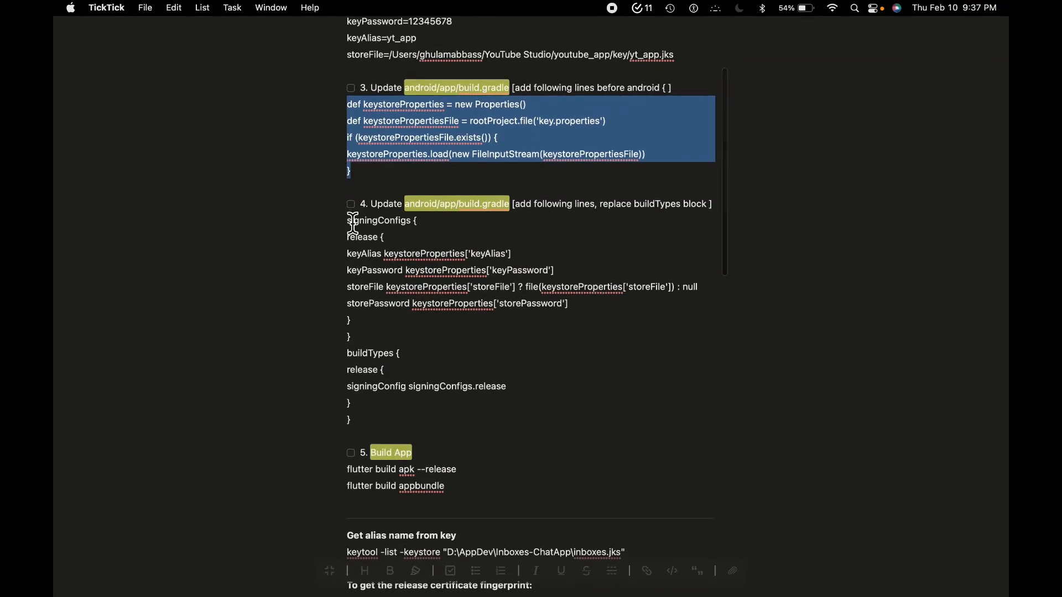
pyautogui.moveTo(348, 220); pyautogui.dragTo(441, 420)
pyautogui.press('super+c')
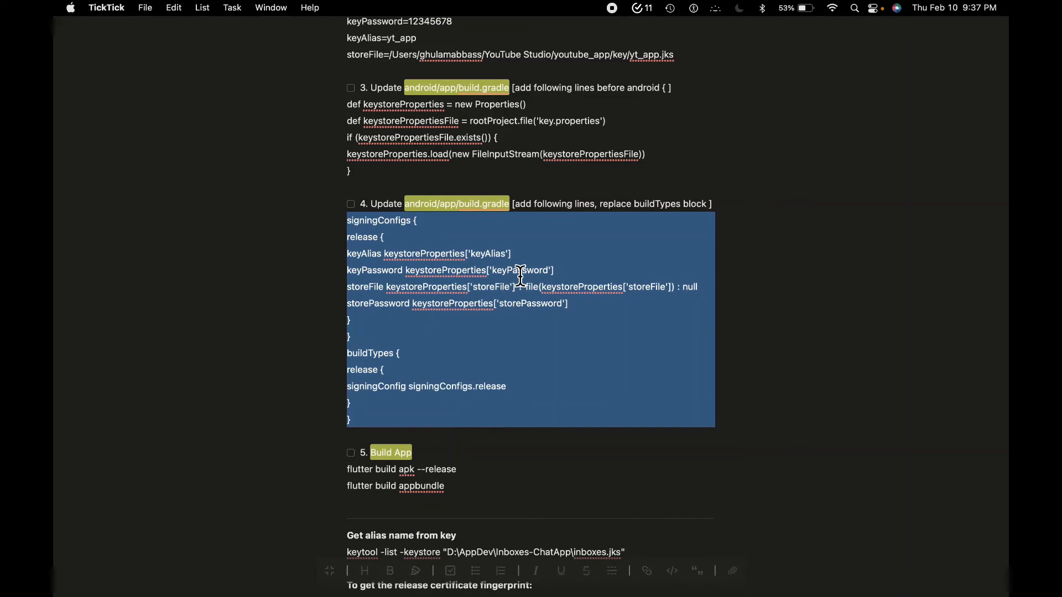
# In Android Studio, replace the existing buildTypes block in android/app/build.gradle with the copied signingConfigs and buildTypes blocks
pyautogui.press('super+Tab')
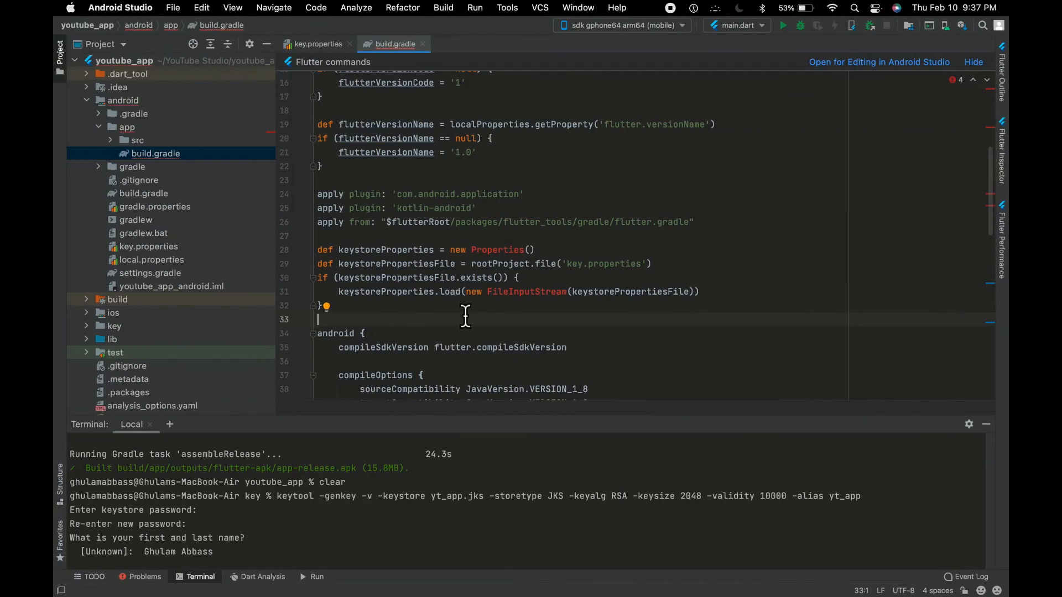
pyautogui.scroll(-5, 456, 308)
pyautogui.scroll(-6, 455, 307)
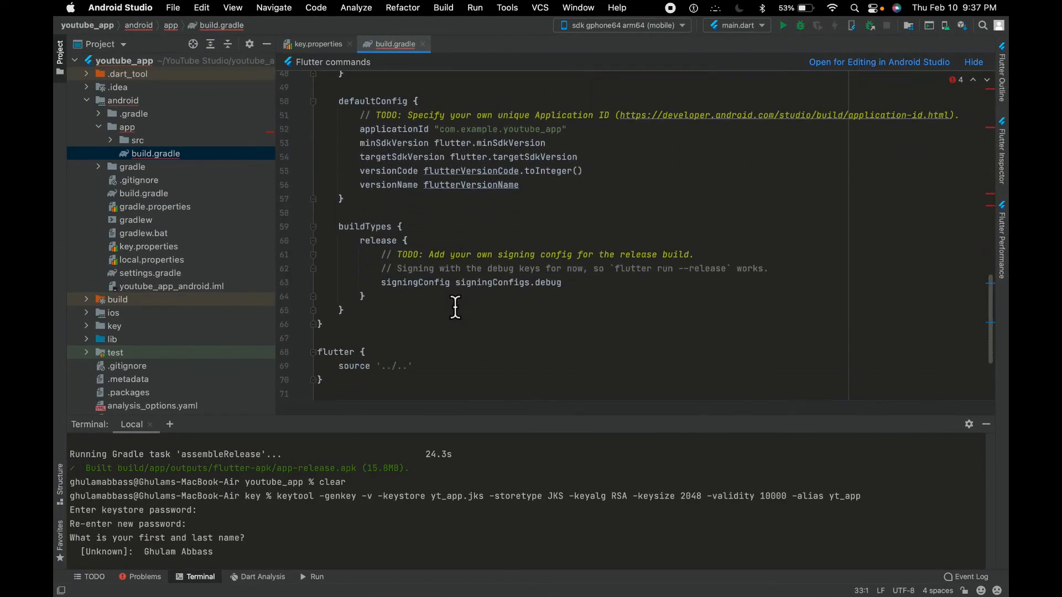
pyautogui.click(432, 232)
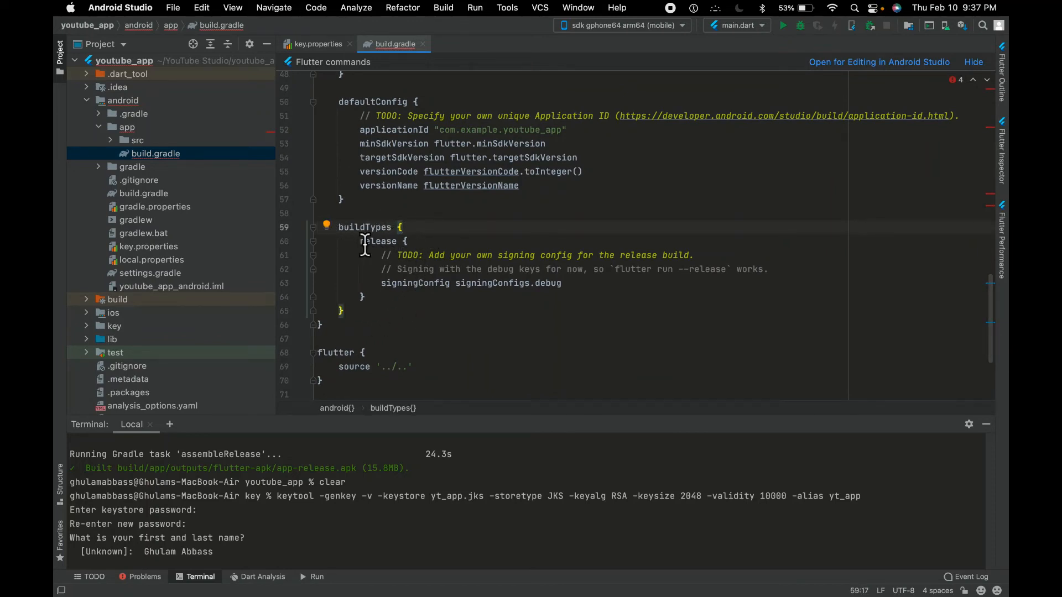
pyautogui.click(363, 323)
pyautogui.moveTo(363, 324); pyautogui.dragTo(339, 228)
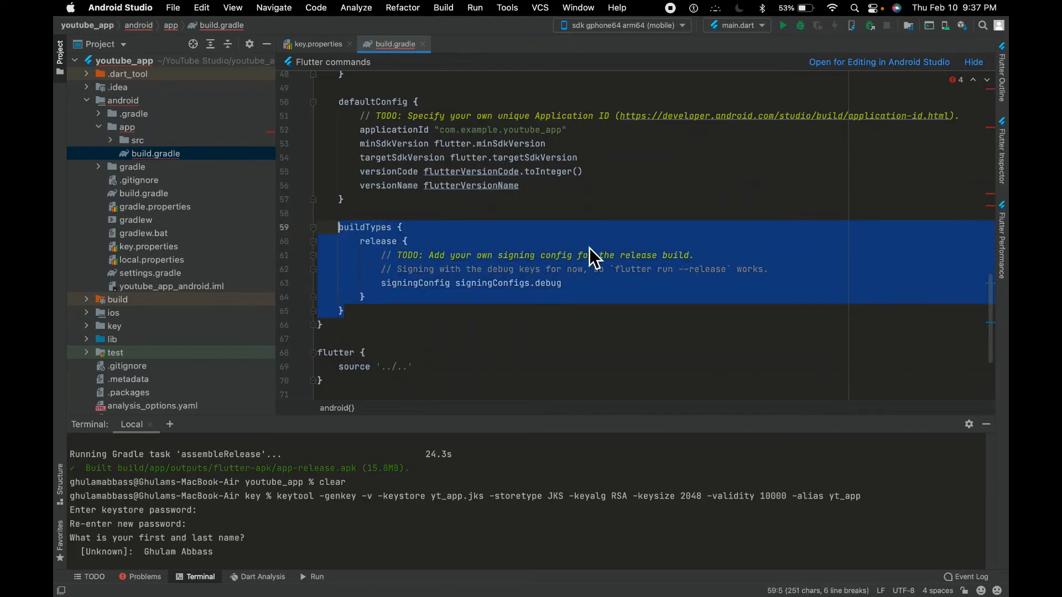
pyautogui.press('super+v')
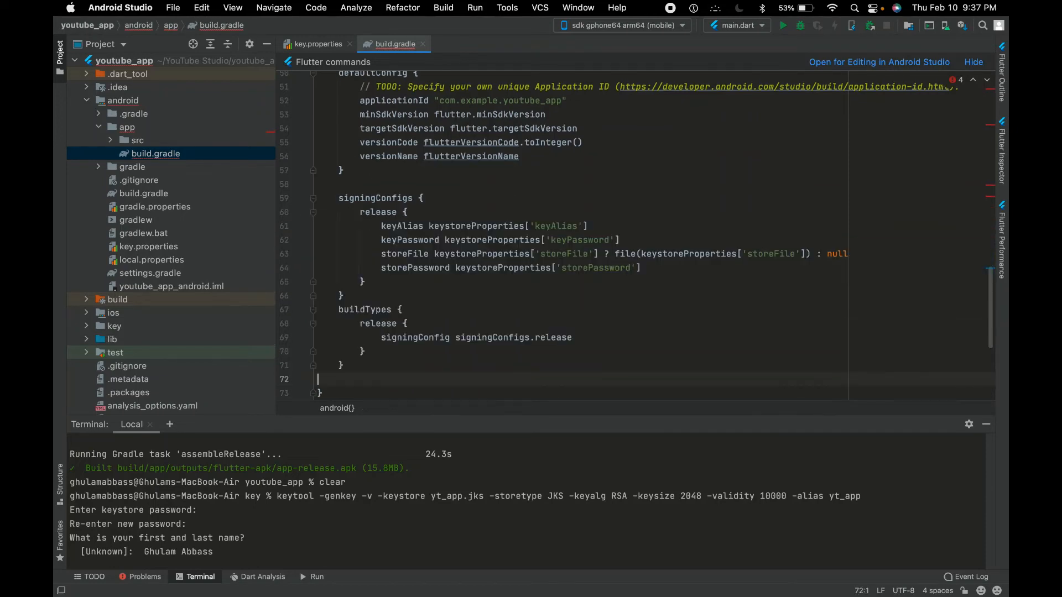
pyautogui.moveTo(338, 198); pyautogui.dragTo(392, 367)
# Switch to the TickTick notes and copy the command flutter build apk --release from the Build App item
pyautogui.hotkey('ctrl', 'Right')
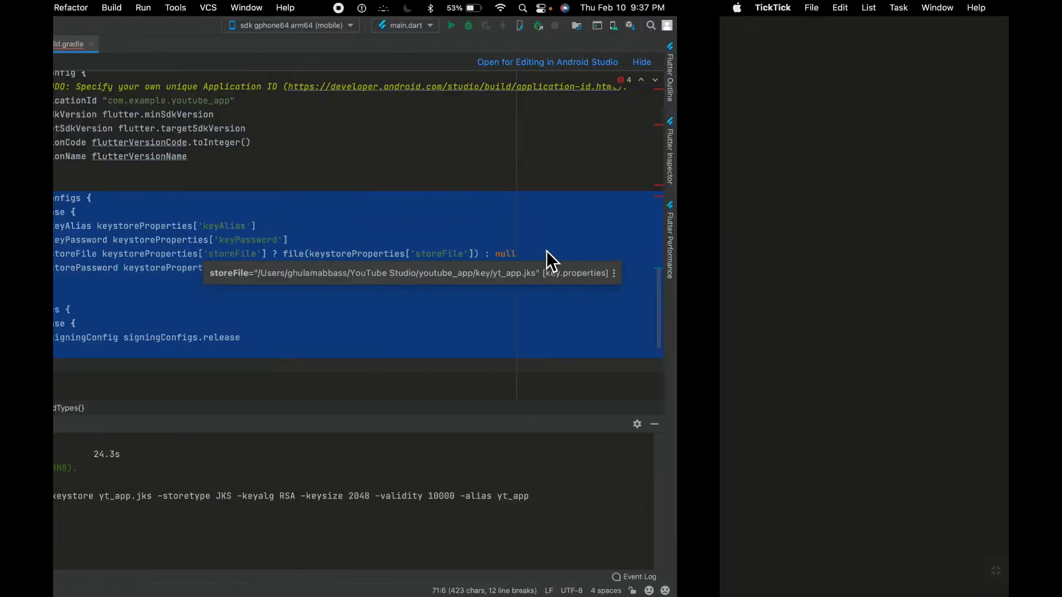
pyautogui.scroll(-3, 516, 358)
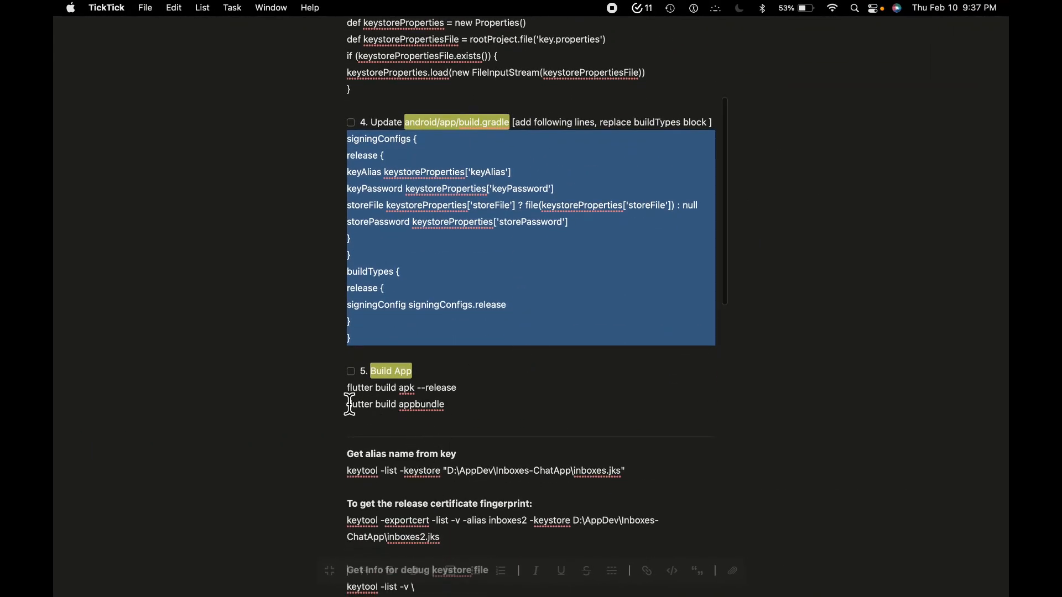
pyautogui.click(353, 389)
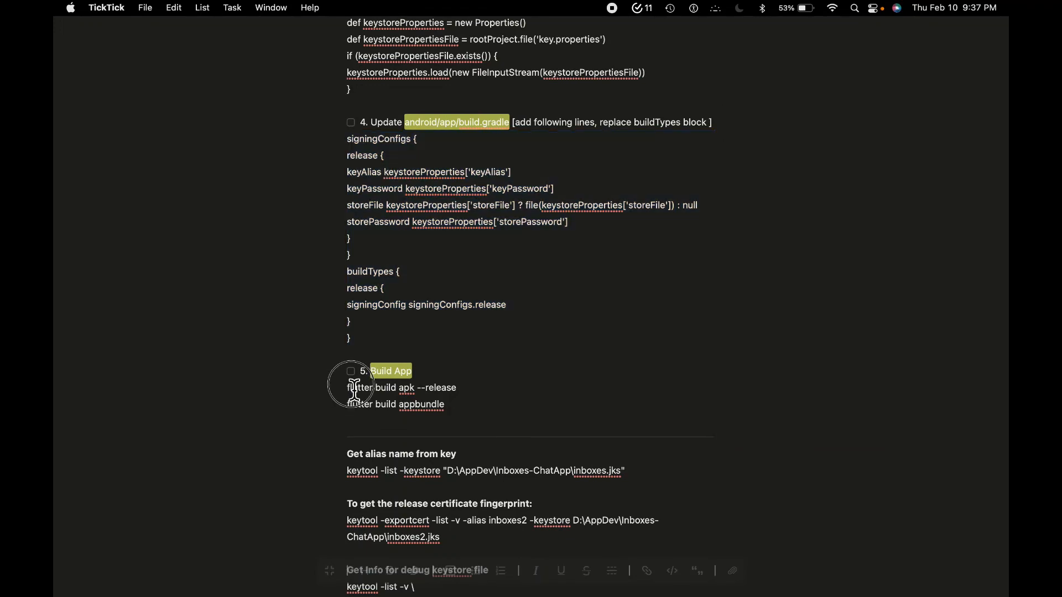
pyautogui.moveTo(354, 389); pyautogui.dragTo(470, 391)
pyautogui.press('super+c')
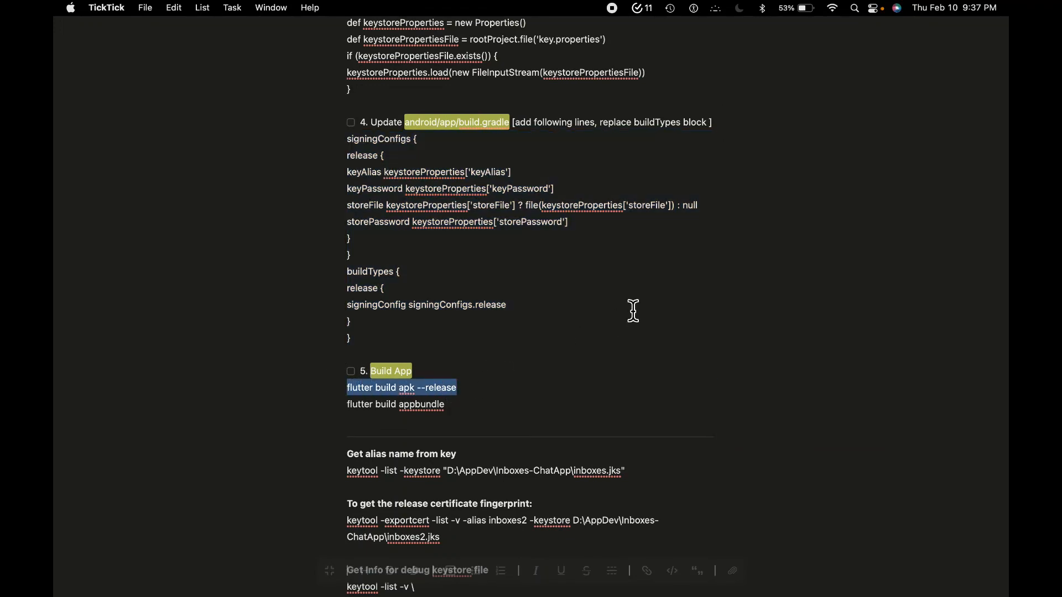
# Return to Android Studio, clear the terminal and run flutter build apk --release
pyautogui.hotkey('ctrl', 'Left')
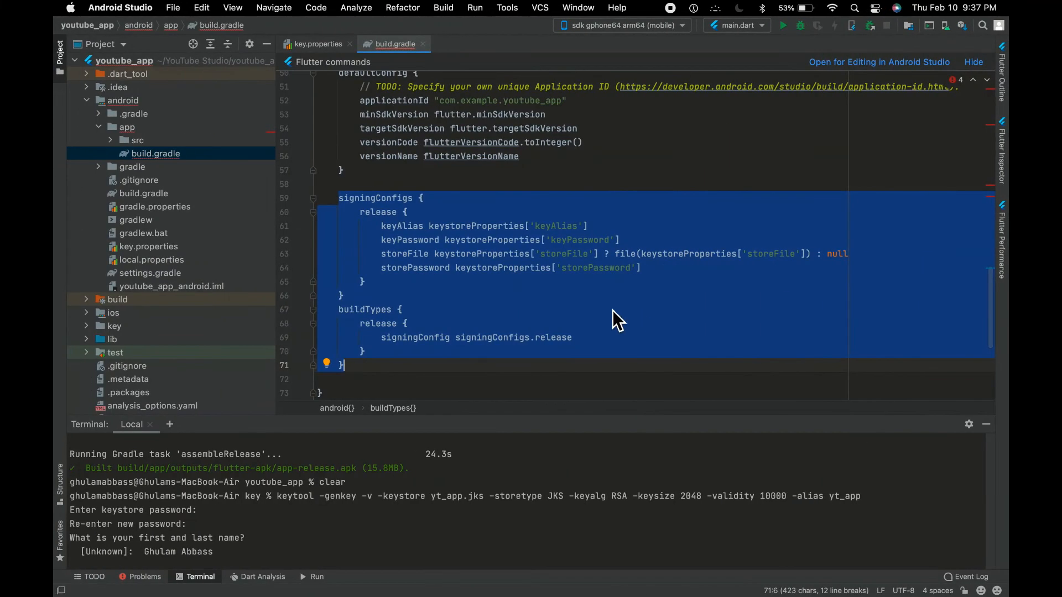
pyautogui.click(559, 341)
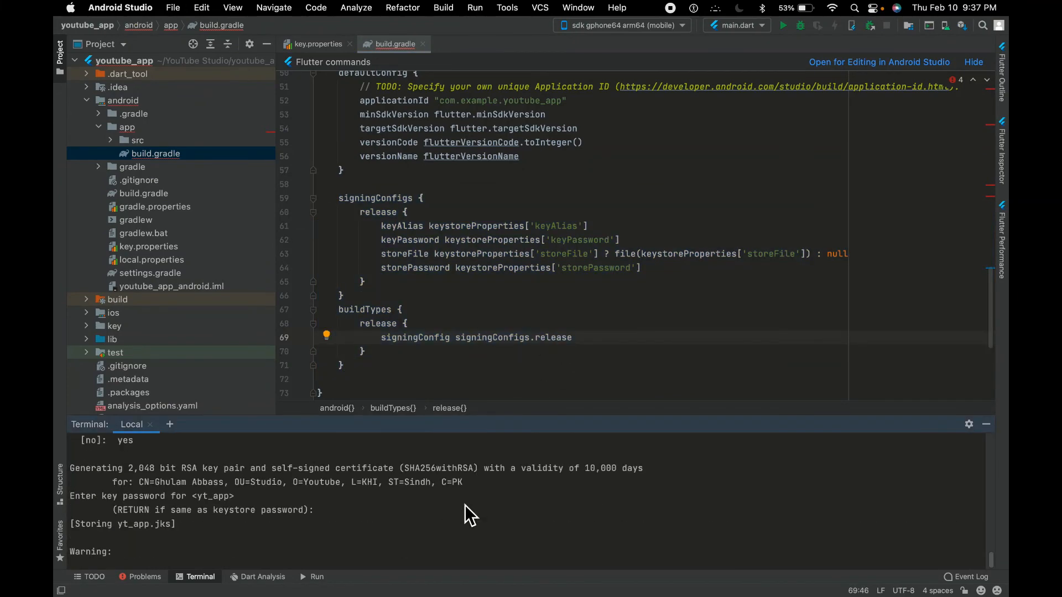
pyautogui.write('clear')
pyautogui.press('Return')
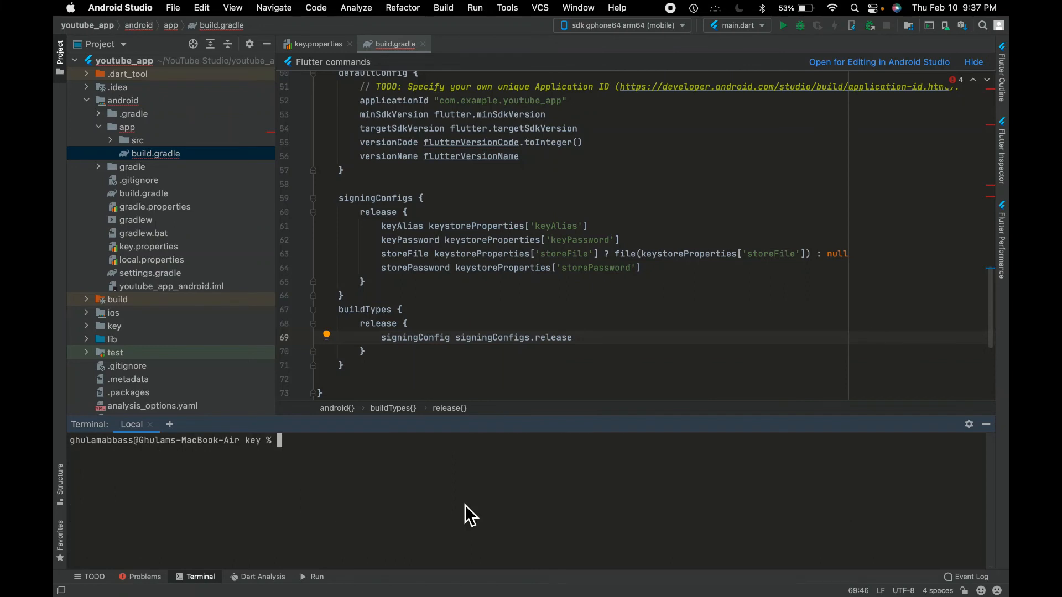
pyautogui.press('super+v')
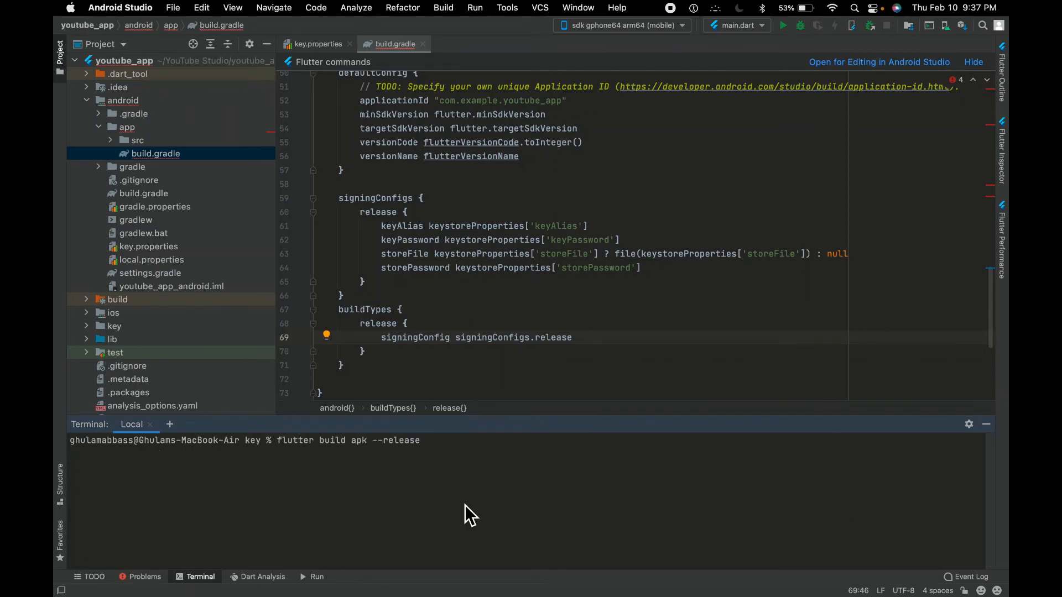
pyautogui.press('Return')
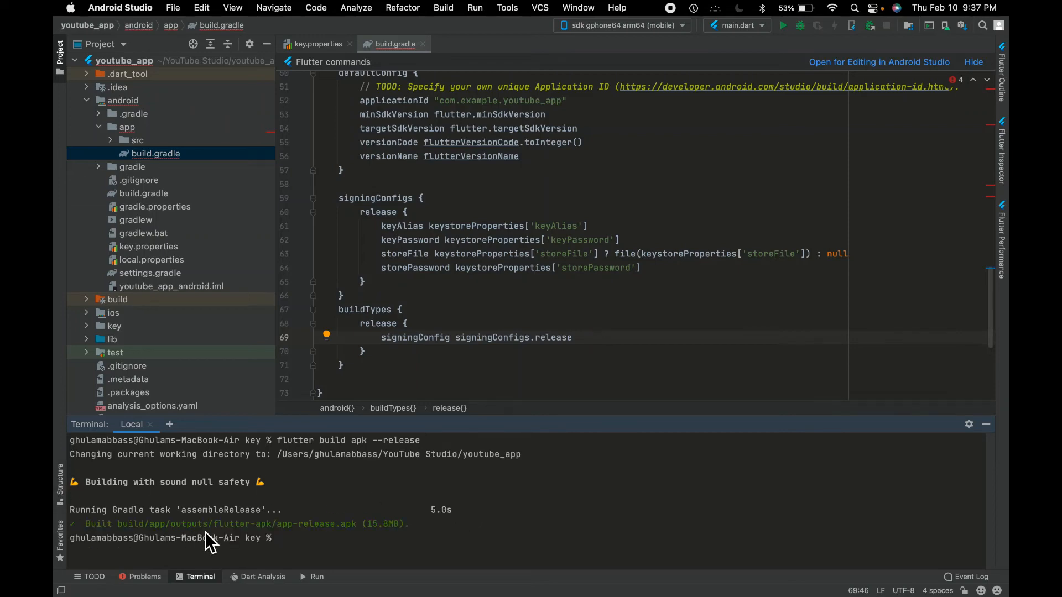
# Collapse the android folder in the project tree and locate app-release.apk in build/app/outputs/flutter-apk
pyautogui.click(101, 127)
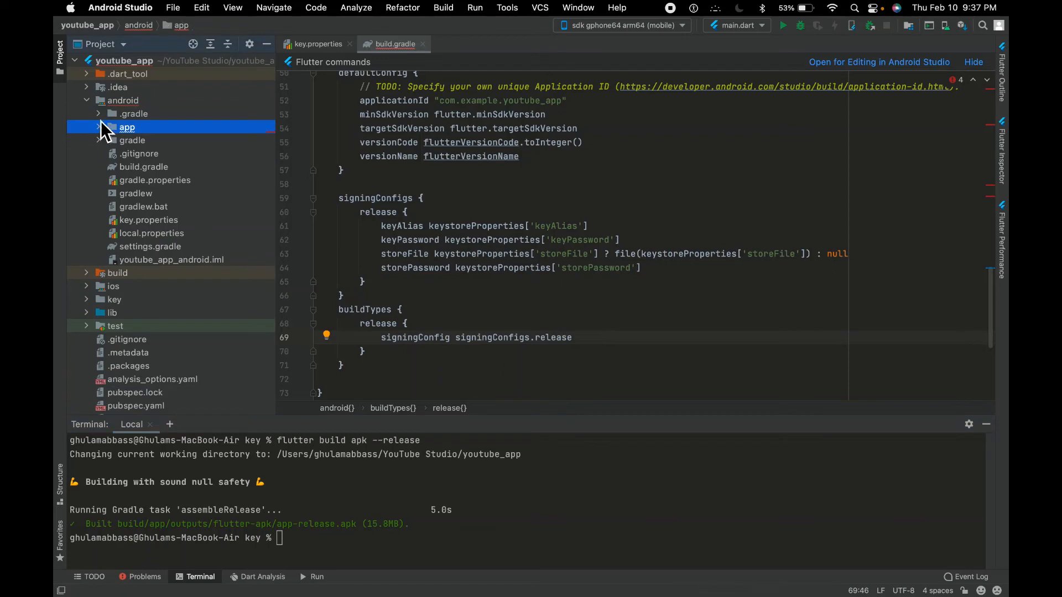
pyautogui.click(88, 101)
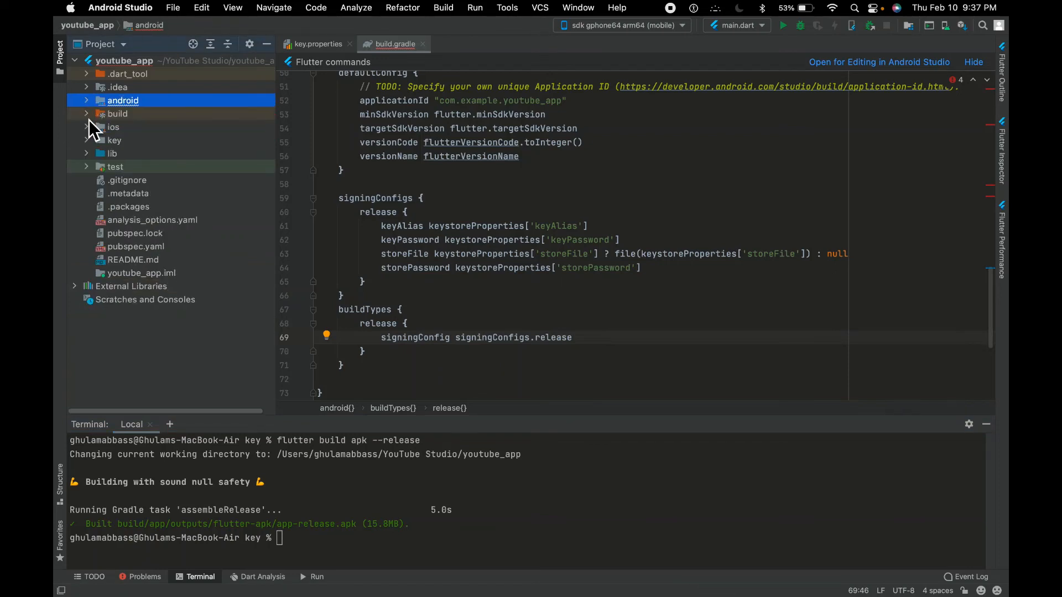
pyautogui.click(87, 118)
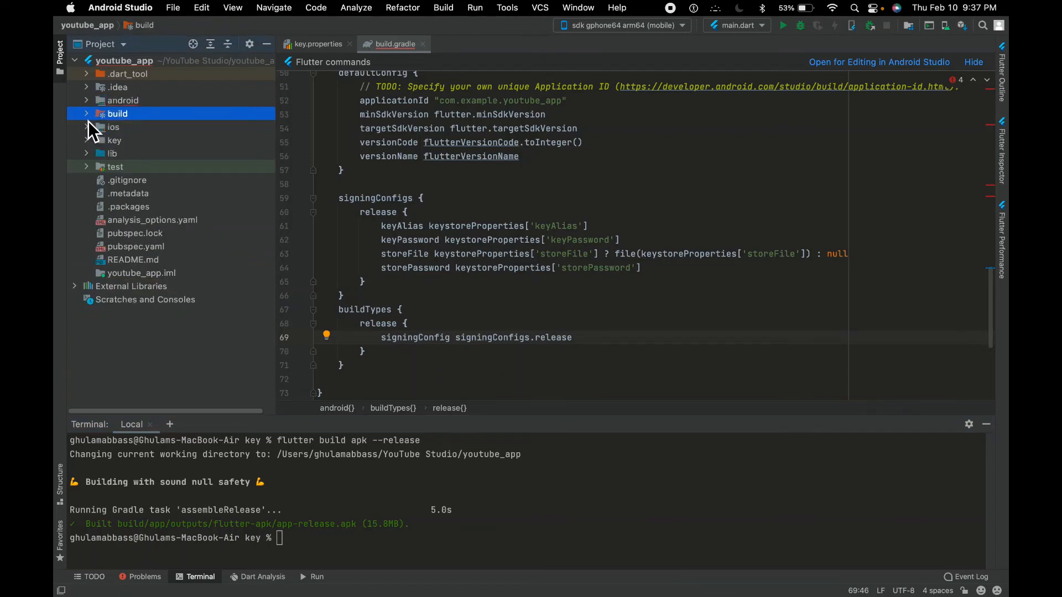
pyautogui.click(87, 115)
pyautogui.click(101, 142)
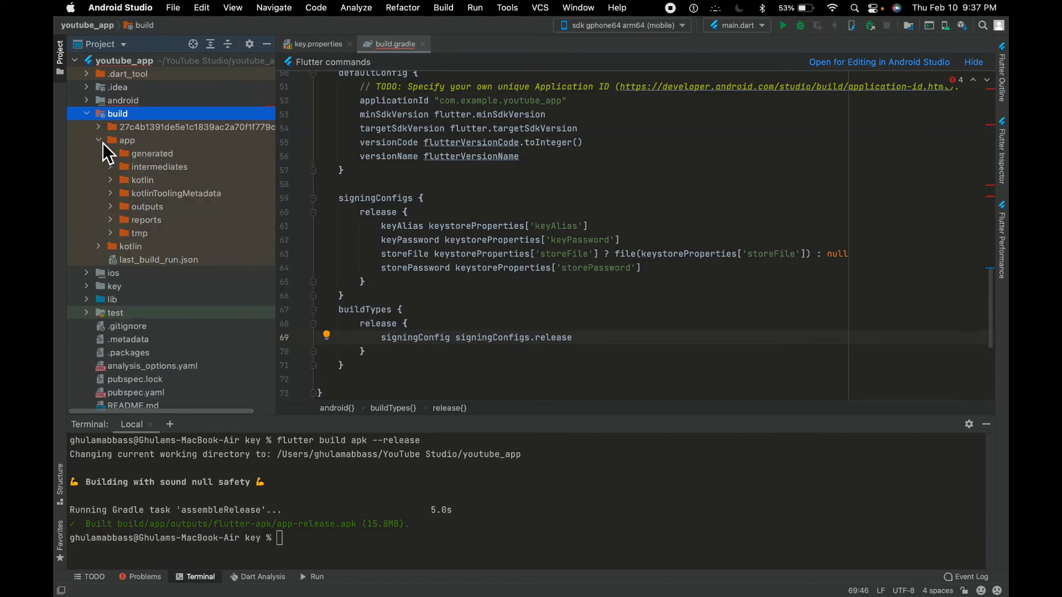
pyautogui.click(112, 208)
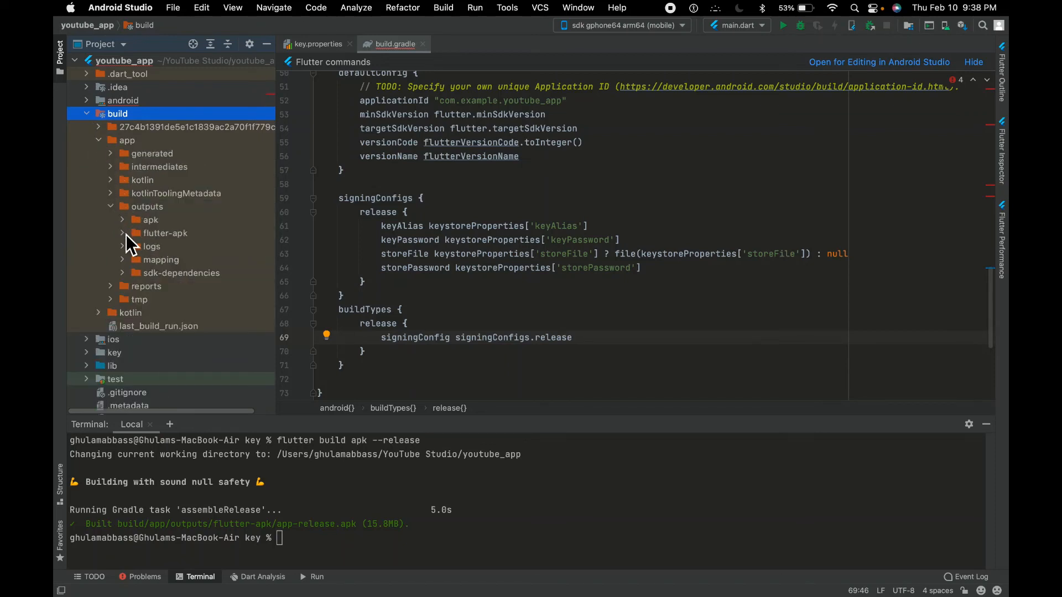
pyautogui.click(124, 234)
pyautogui.click(198, 285)
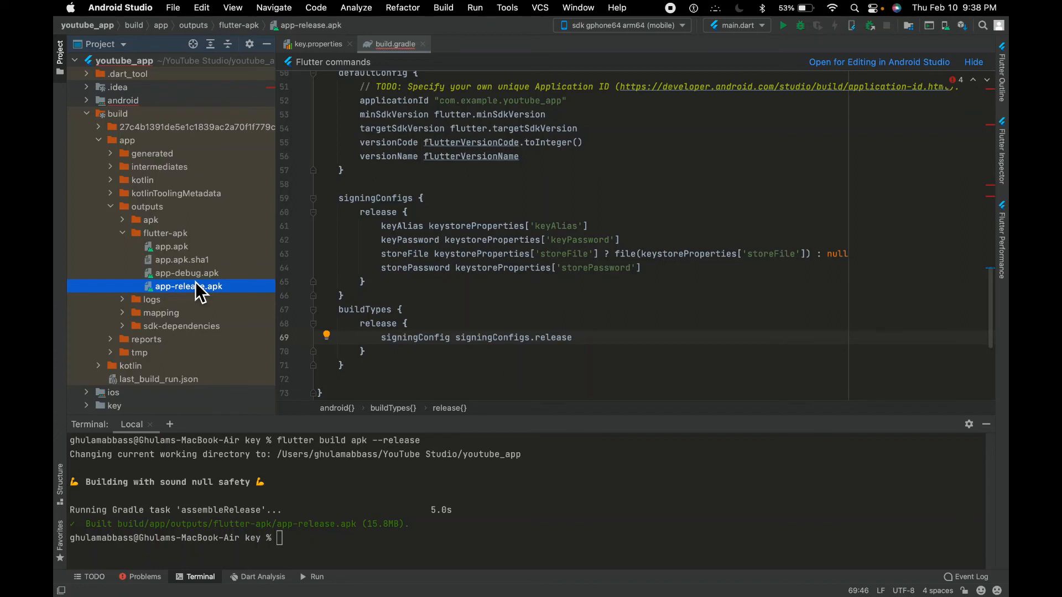
# Collapse the build folder, open pubspec.yaml and go to the end of the version line
pyautogui.click(90, 115)
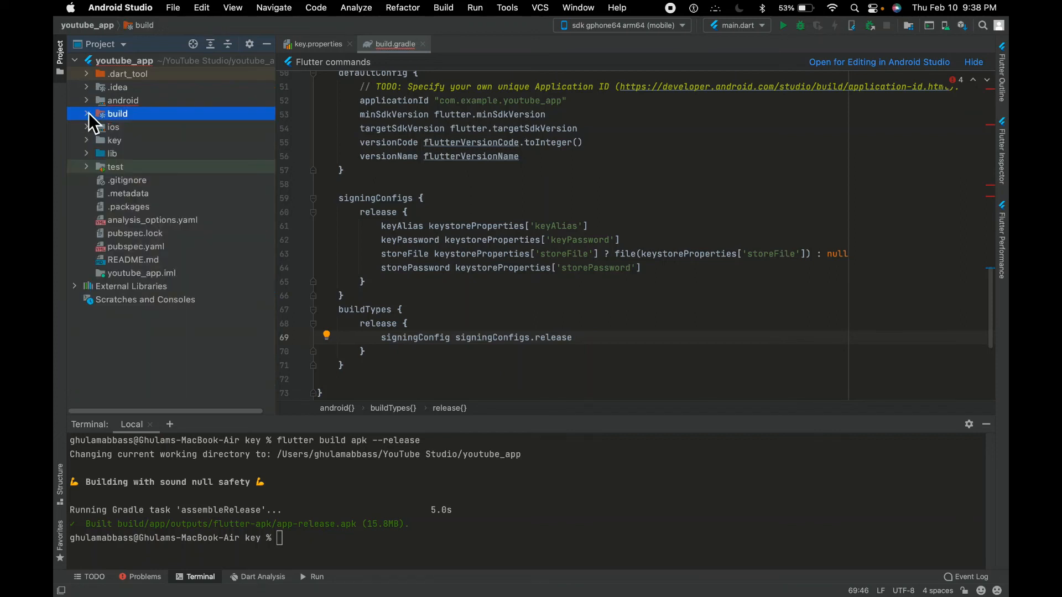
pyautogui.click(168, 251)
pyautogui.doubleClick(168, 251)
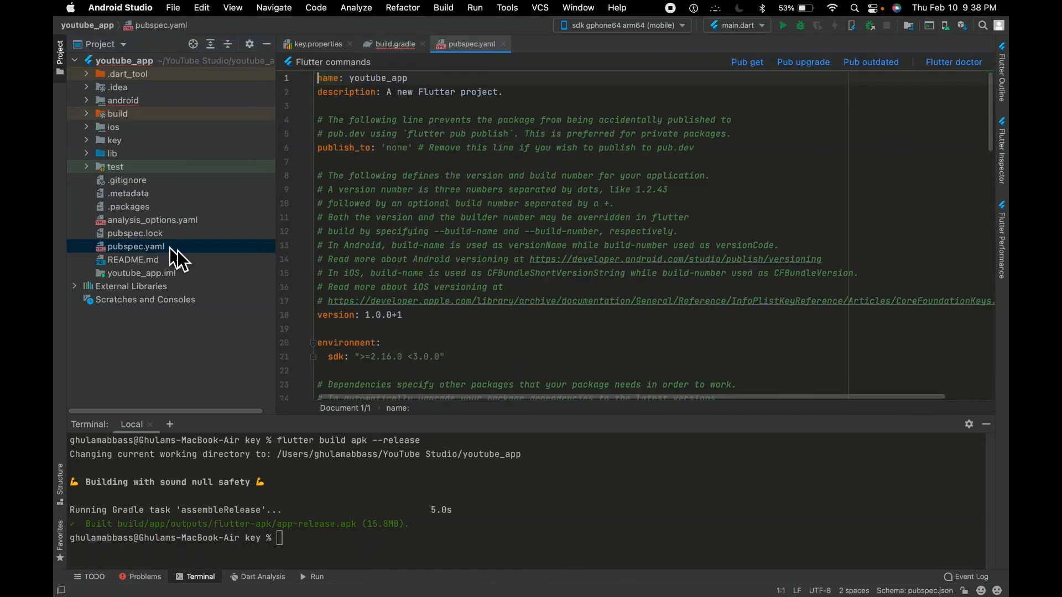
pyautogui.click(466, 307)
pyautogui.click(483, 317)
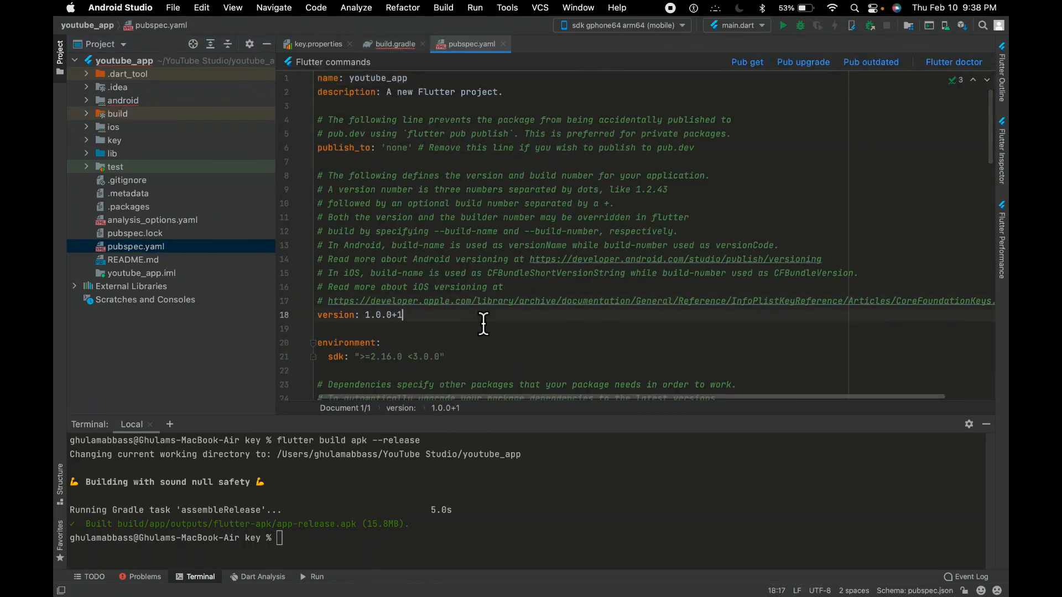
# Try replacing digits of the version number in pubspec.yaml with 2, and undo the edits
pyautogui.press('Left')
pyautogui.press('Left')
pyautogui.press('Left')
pyautogui.press('Left')
pyautogui.press('Left')
pyautogui.press('Left')
pyautogui.press('Left')
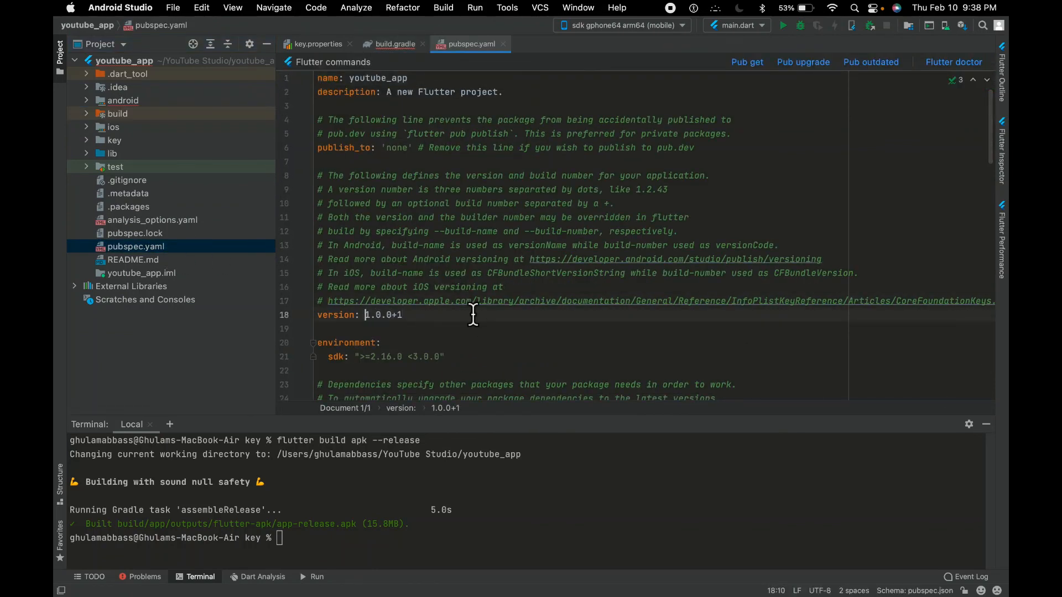
pyautogui.hotkey('shift', 'Right')
pyautogui.write('2')
pyautogui.press('Right')
pyautogui.press('Right')
pyautogui.press('Right')
pyautogui.press('Right')
pyautogui.press('Right')
pyautogui.hotkey('shift', 'Right')
pyautogui.write('2')
pyautogui.press('super+z')
pyautogui.press('super+z')
pyautogui.press('super+z')
pyautogui.click(628, 232)
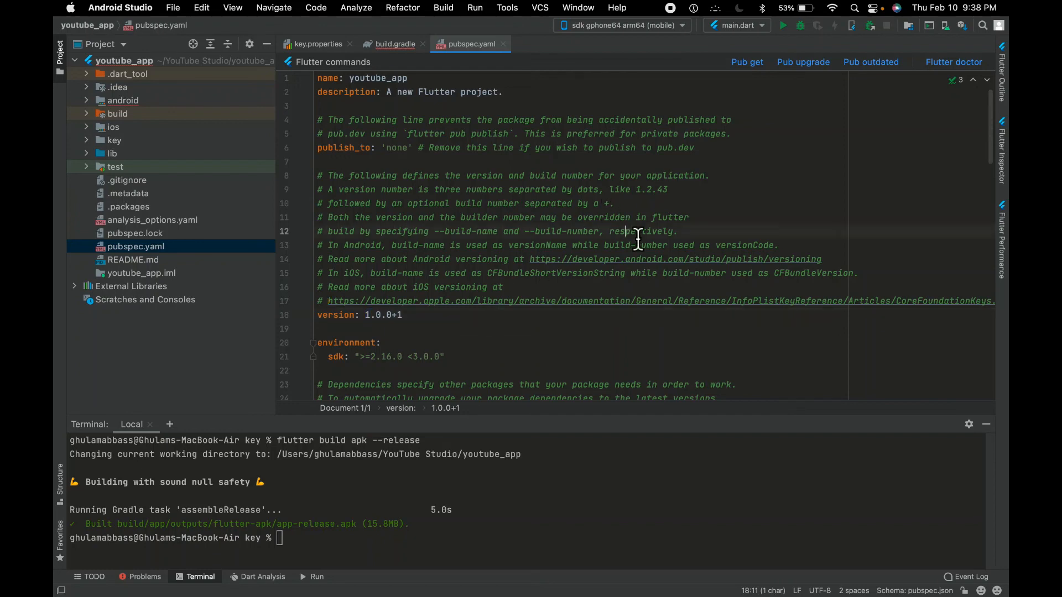